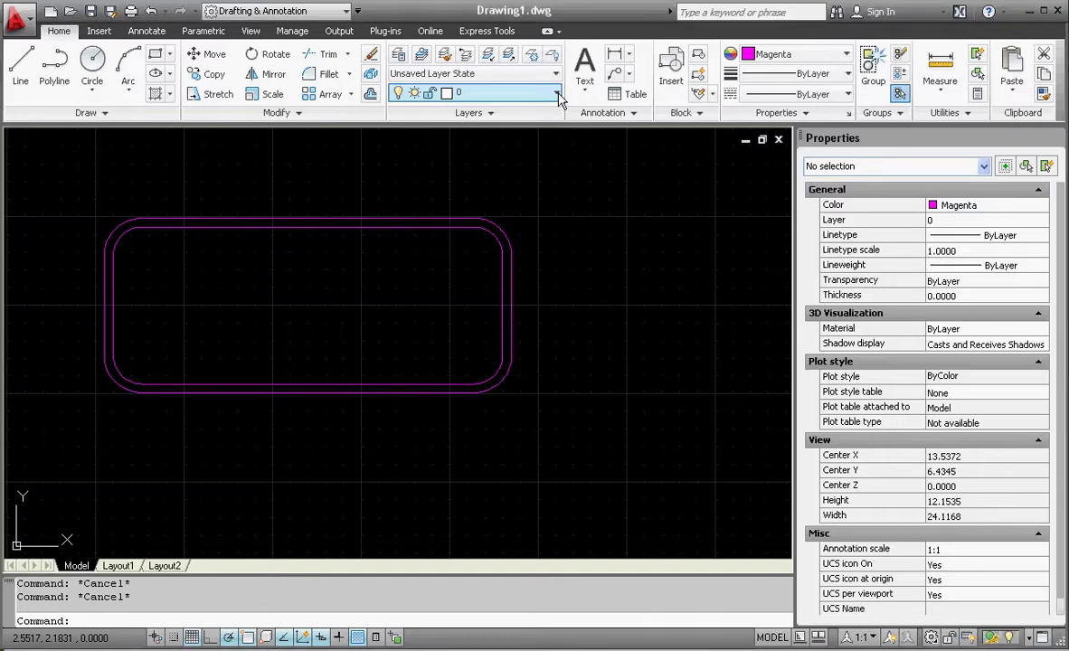
Step: Turn on the Image layer to show the ED&I logo and zoom in on the E
click(553, 94)
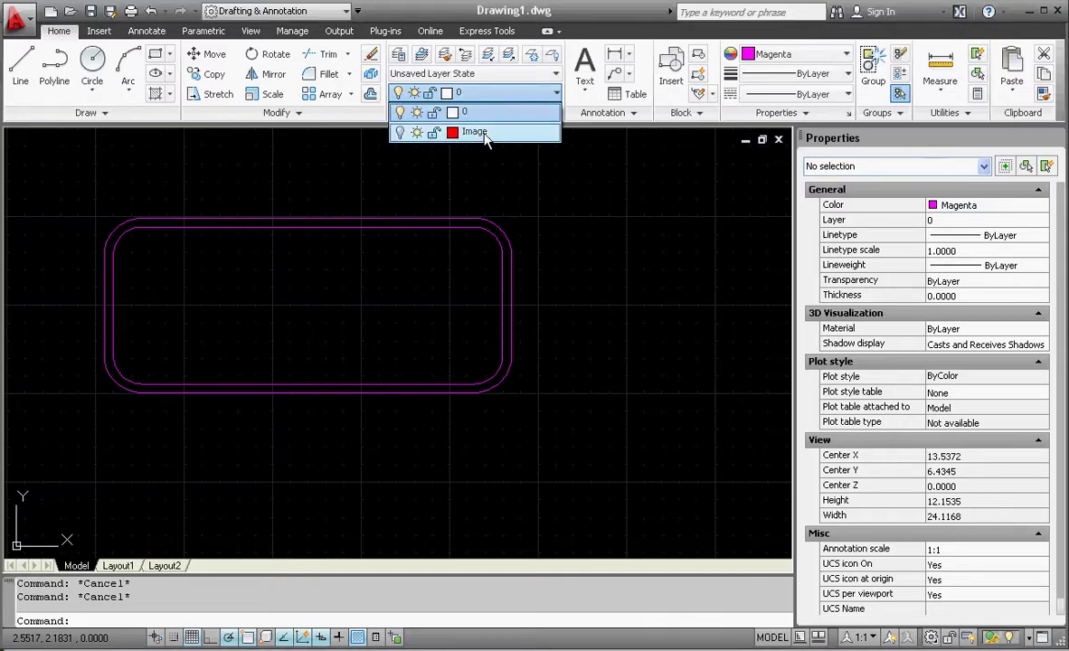
click(400, 132)
click(592, 209)
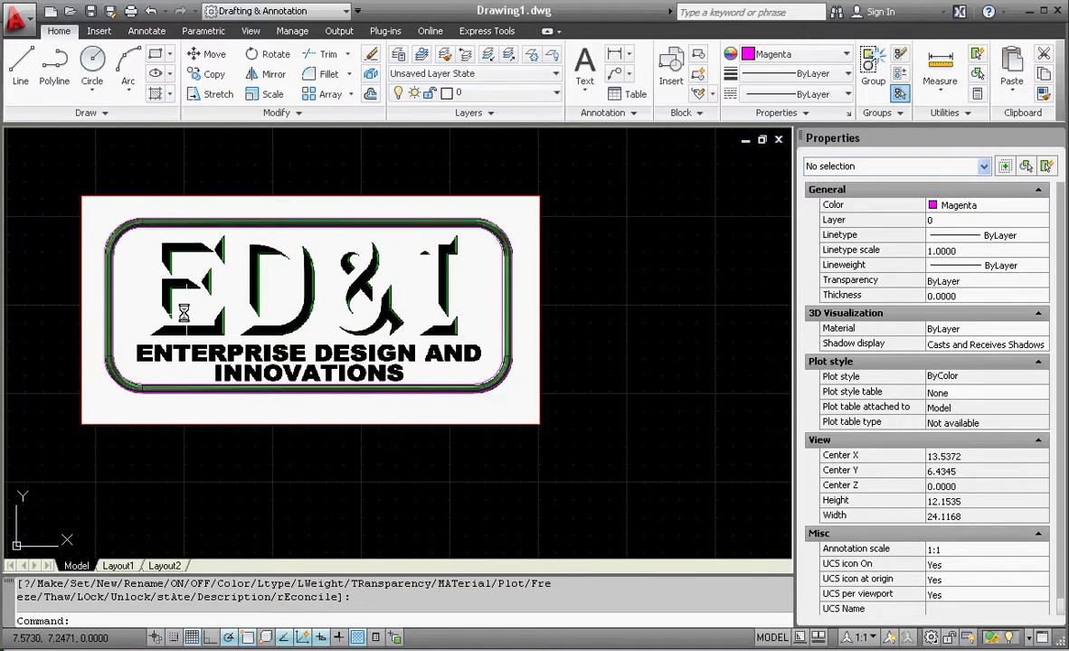
scroll(176, 308, up, 4)
scroll(186, 334, down, 1)
scroll(217, 282, up, 3)
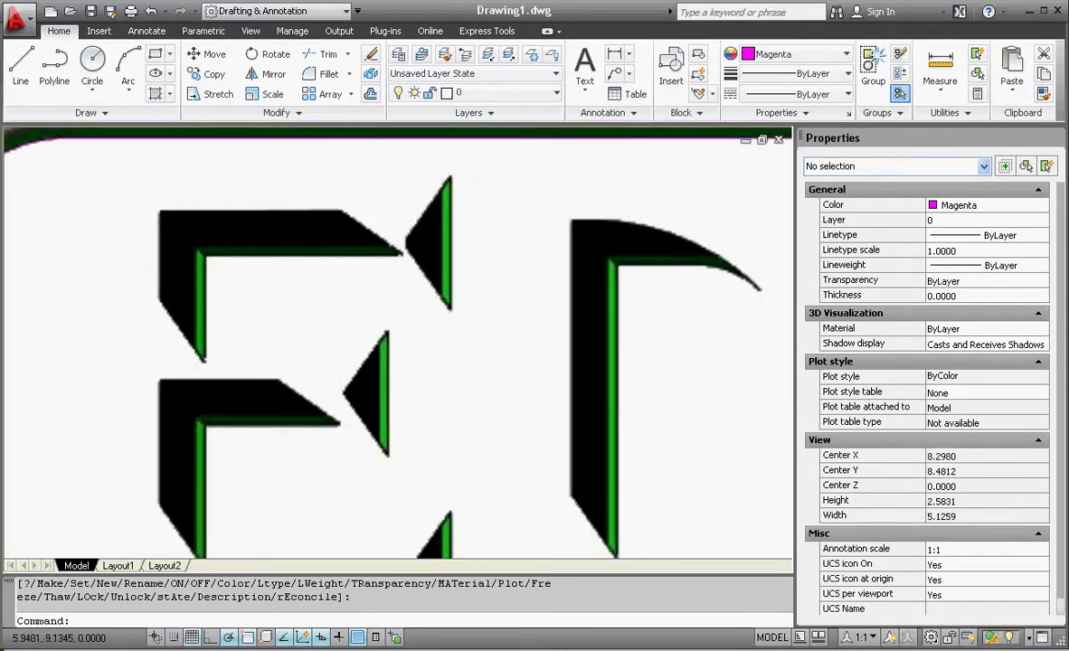
Step: Draw a polyline around the E's top arm: left edge, inner edge, underside, slanted end, top edge
click(56, 71)
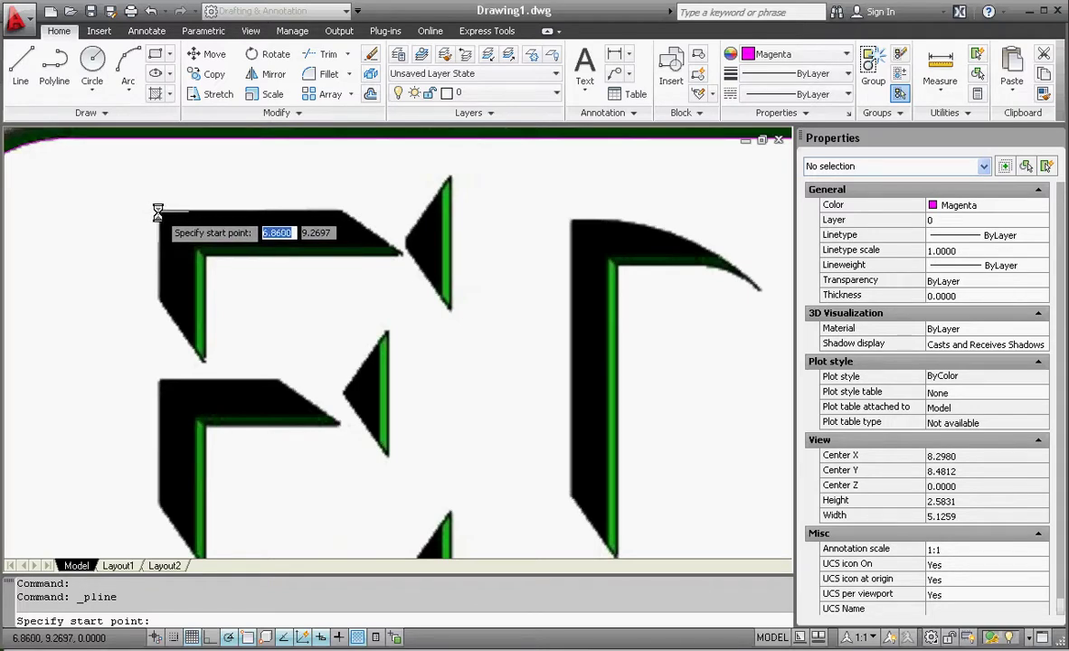
click(158, 215)
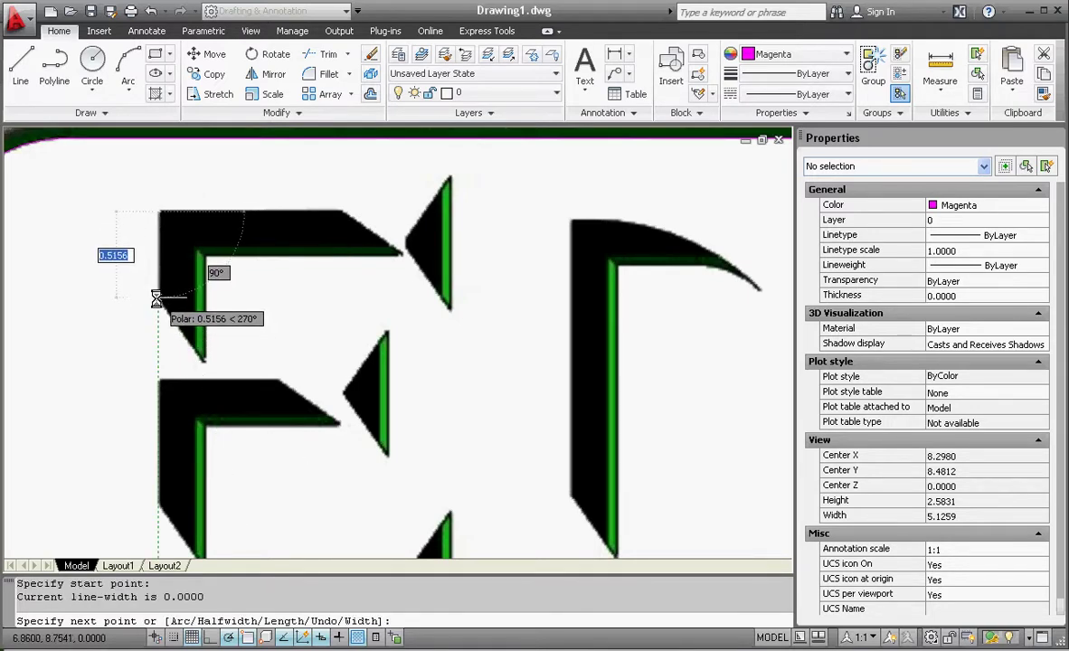
click(159, 299)
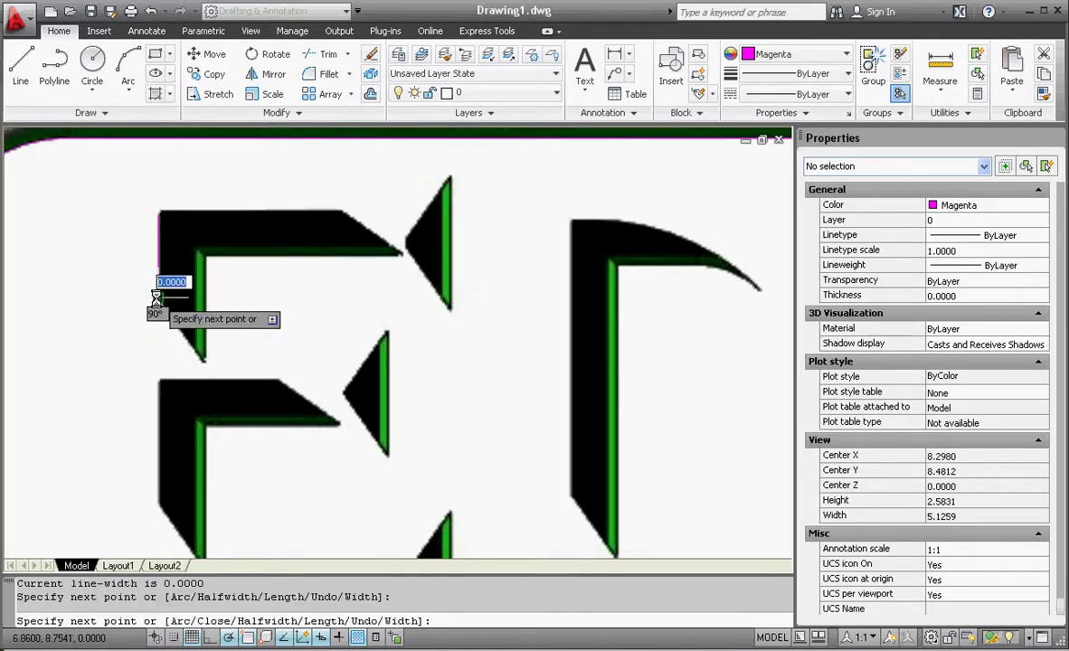
click(205, 361)
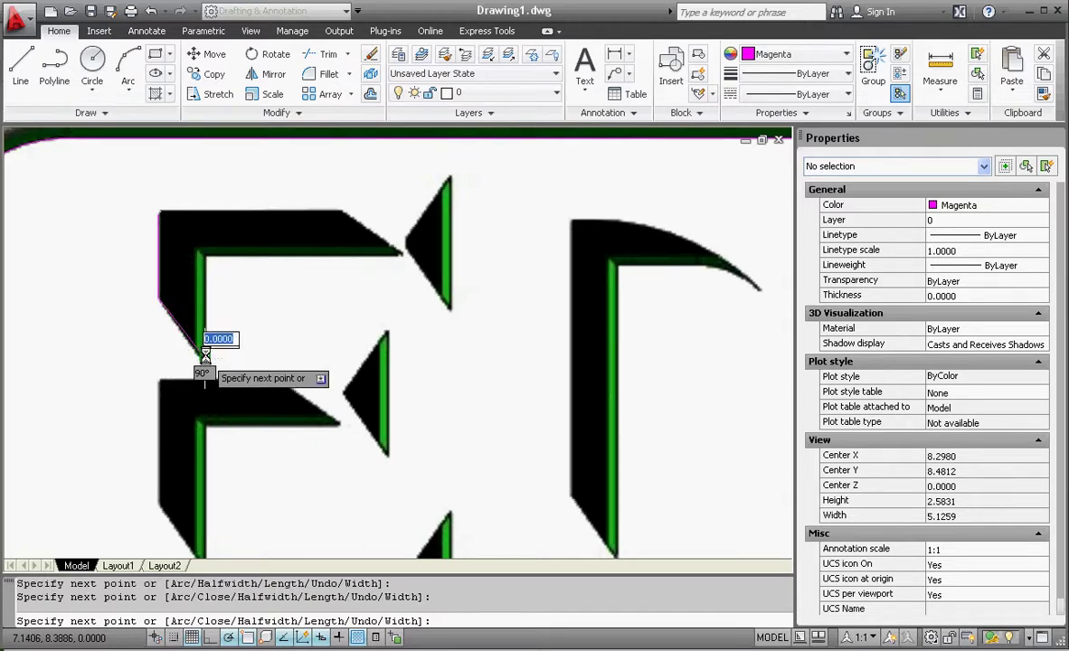
click(205, 257)
click(402, 257)
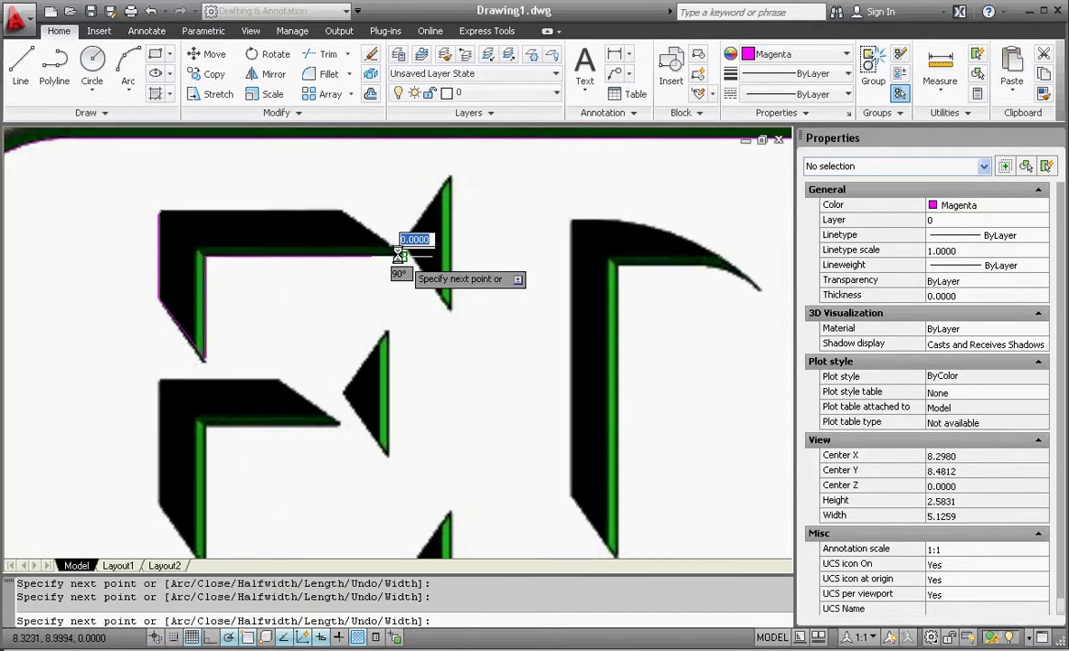
click(339, 209)
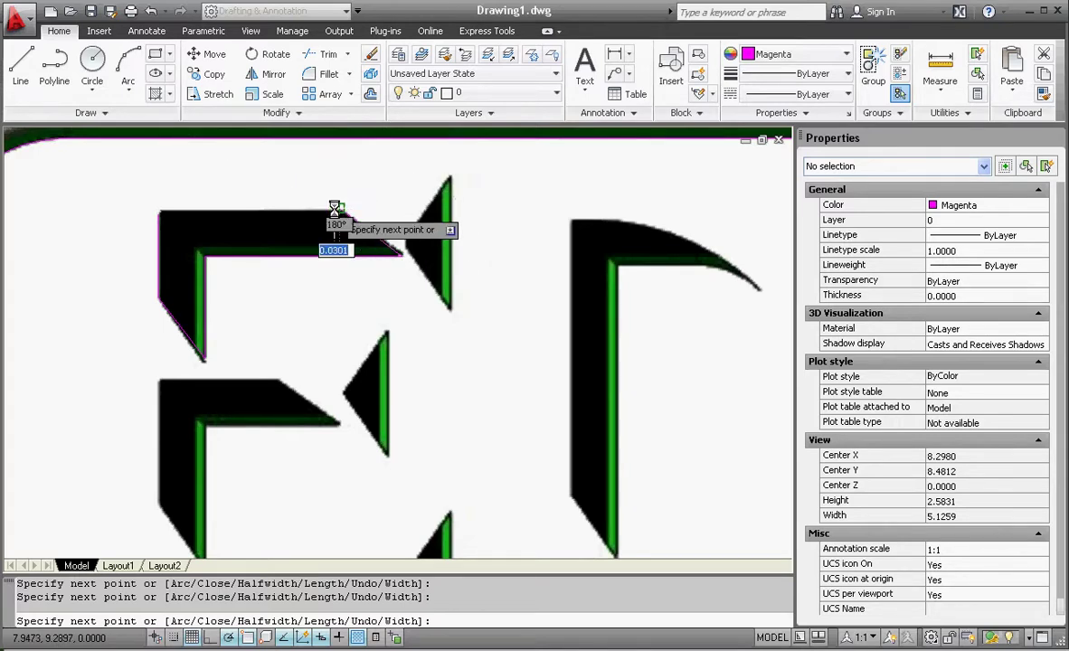
click(142, 209)
key(Escape)
key(Escape)
key(Escape)
Step: Turn off the Image layer to hide the logo picture
scroll(174, 246, down, 8)
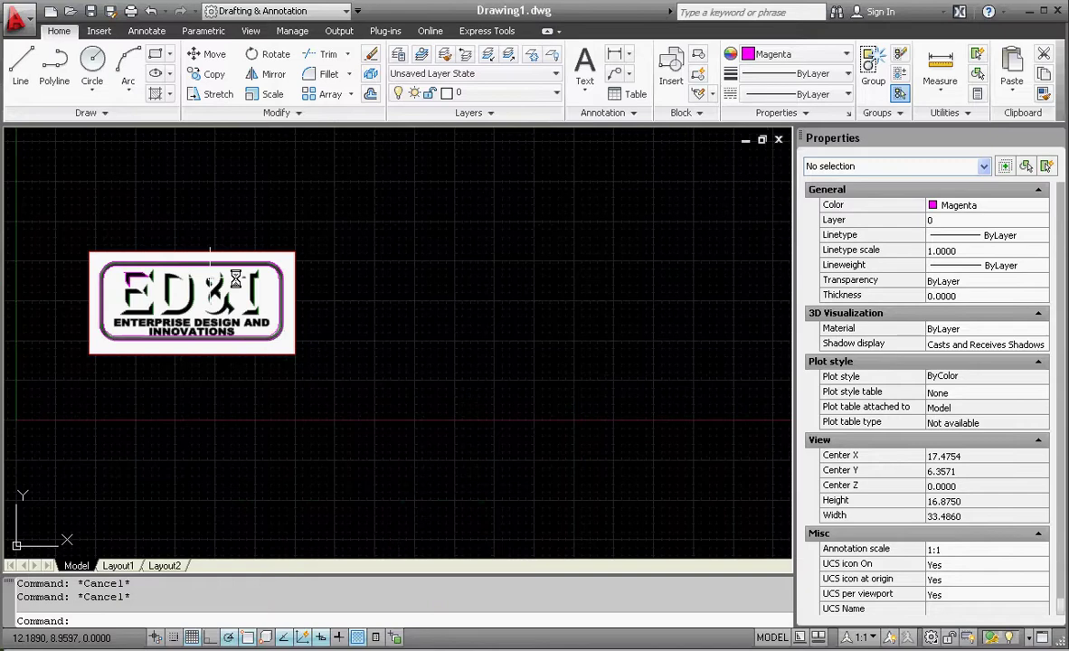
scroll(432, 220, up, 2)
click(525, 92)
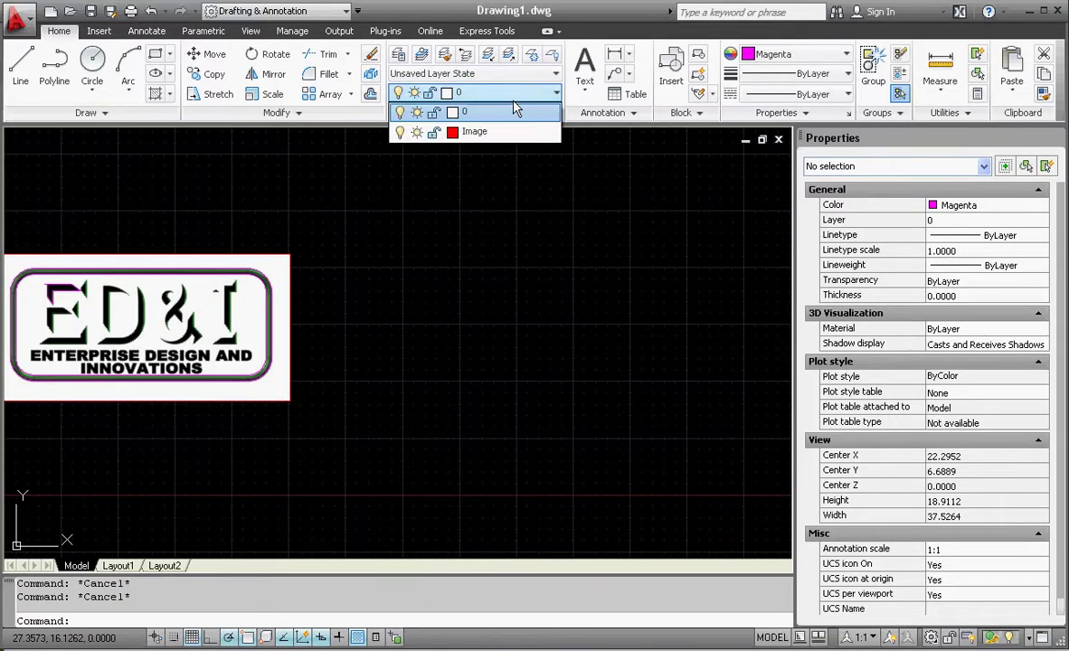
click(400, 132)
scroll(353, 303, down, 4)
click(344, 292)
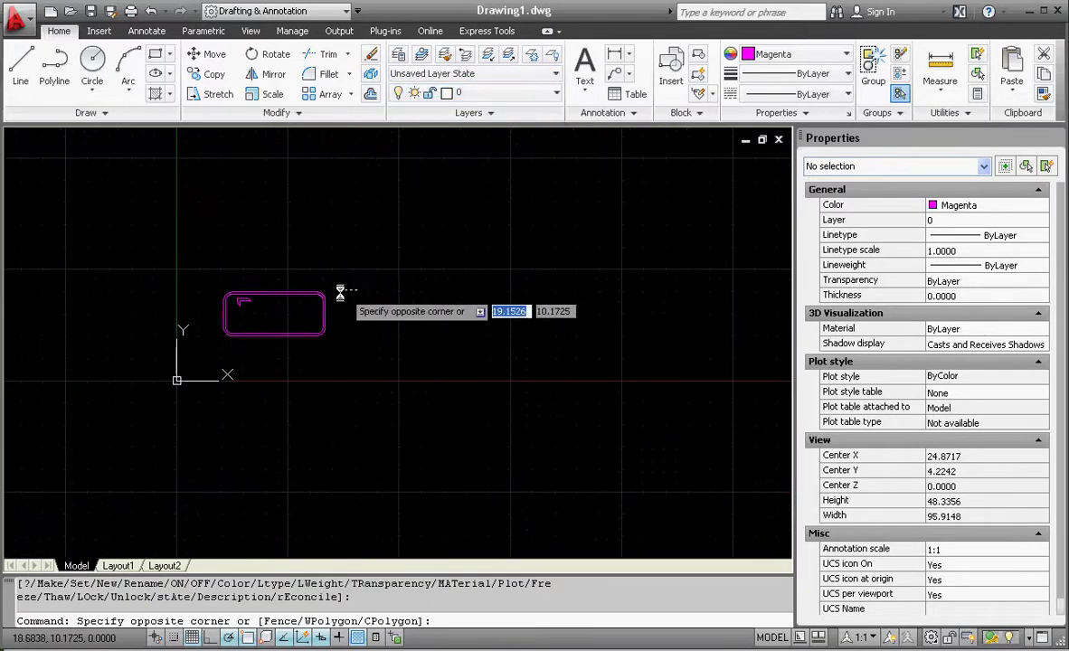
scroll(218, 332, up, 5)
key(Escape)
scroll(251, 238, up, 10)
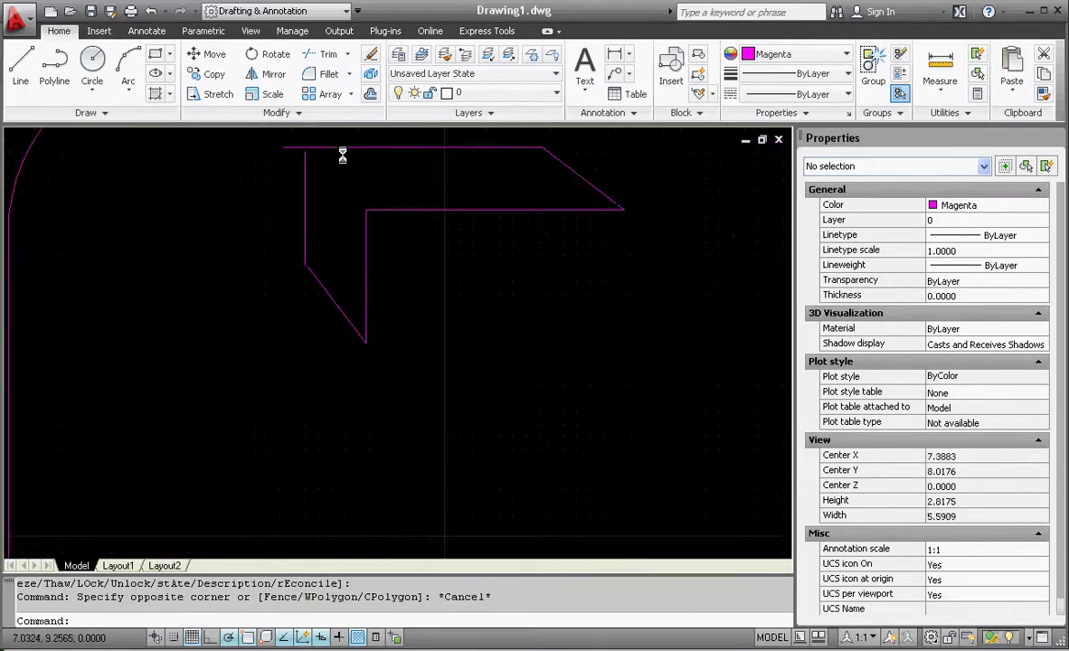
Step: Move the E-arm polyline's corner and start grips so the start meets the top corner at 6.8600, 9.2897
click(194, 246)
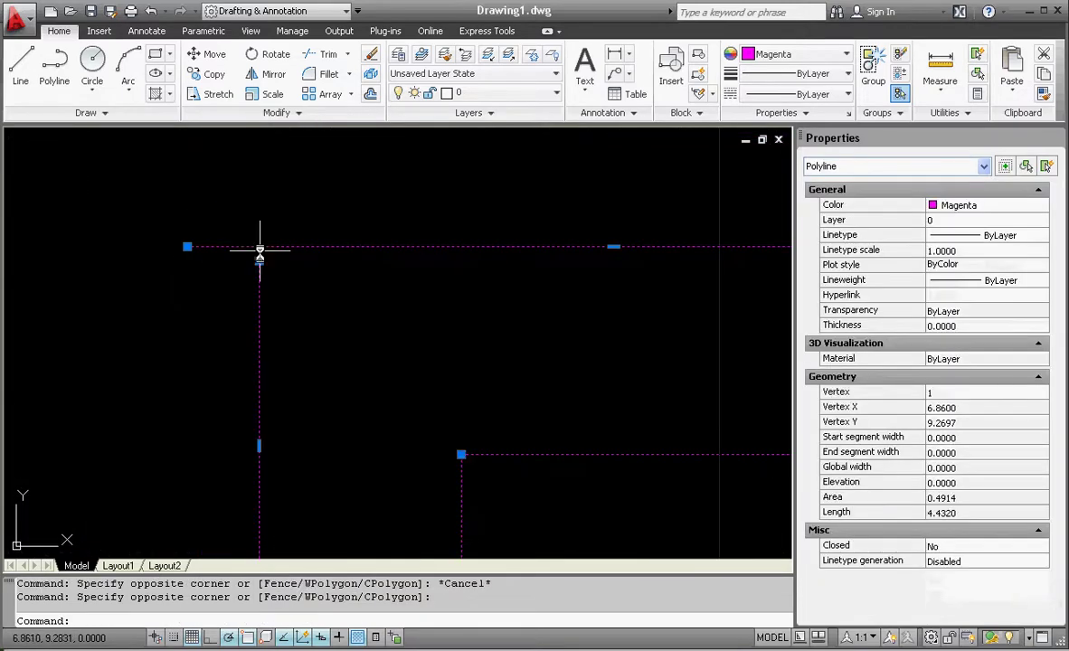
click(260, 259)
click(260, 246)
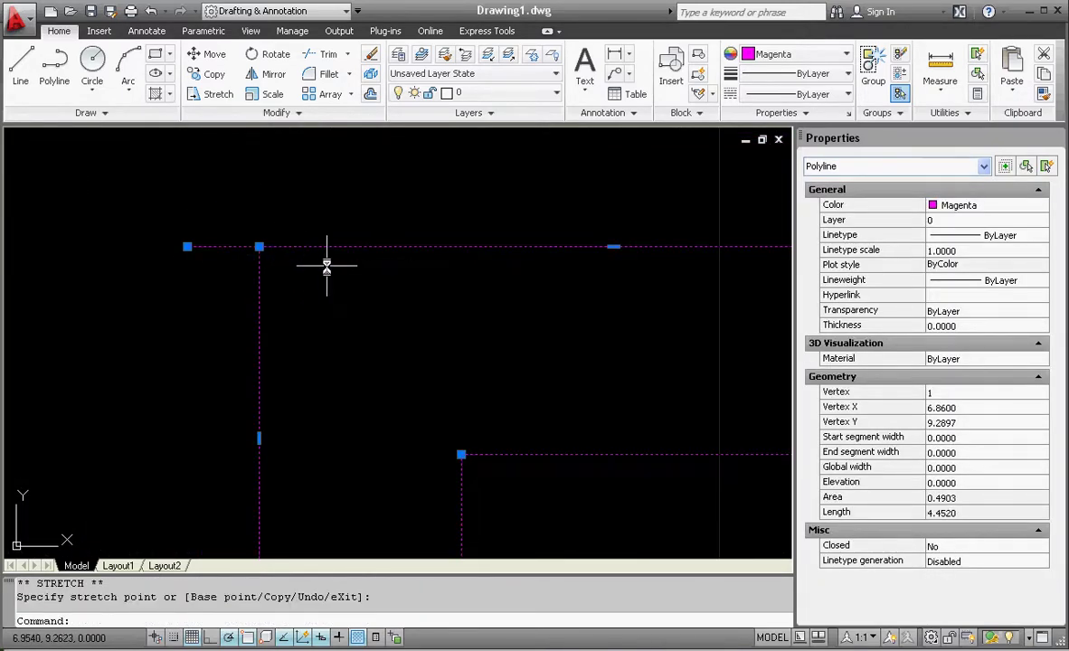
click(179, 243)
click(186, 246)
click(186, 246)
click(262, 243)
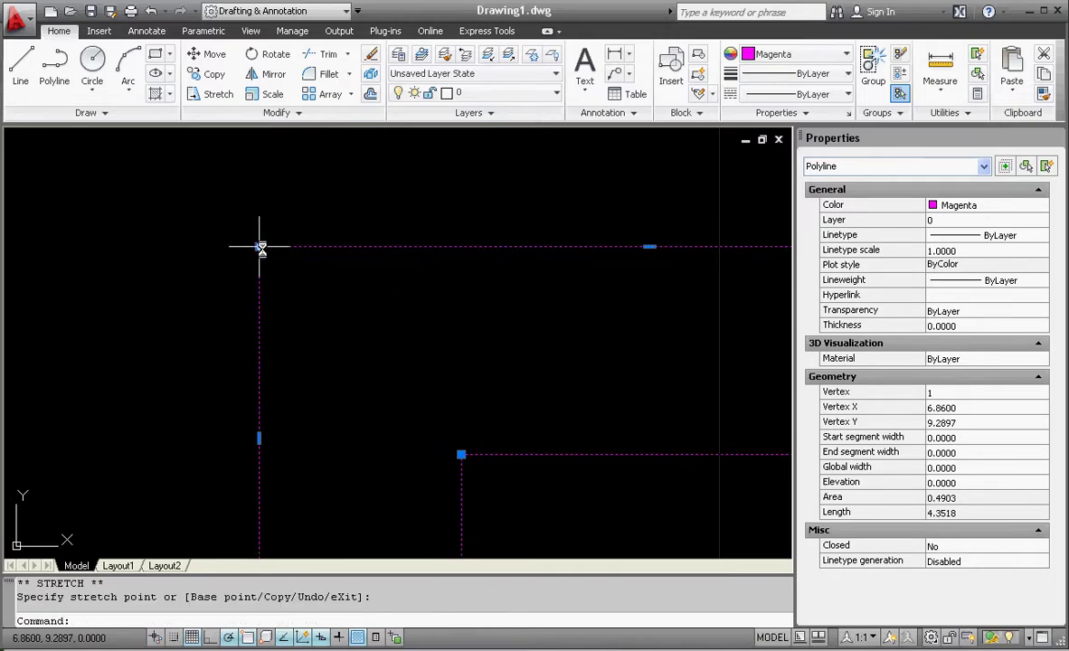
key(Escape)
key(Escape)
scroll(226, 233, down, 5)
click(325, 279)
click(287, 289)
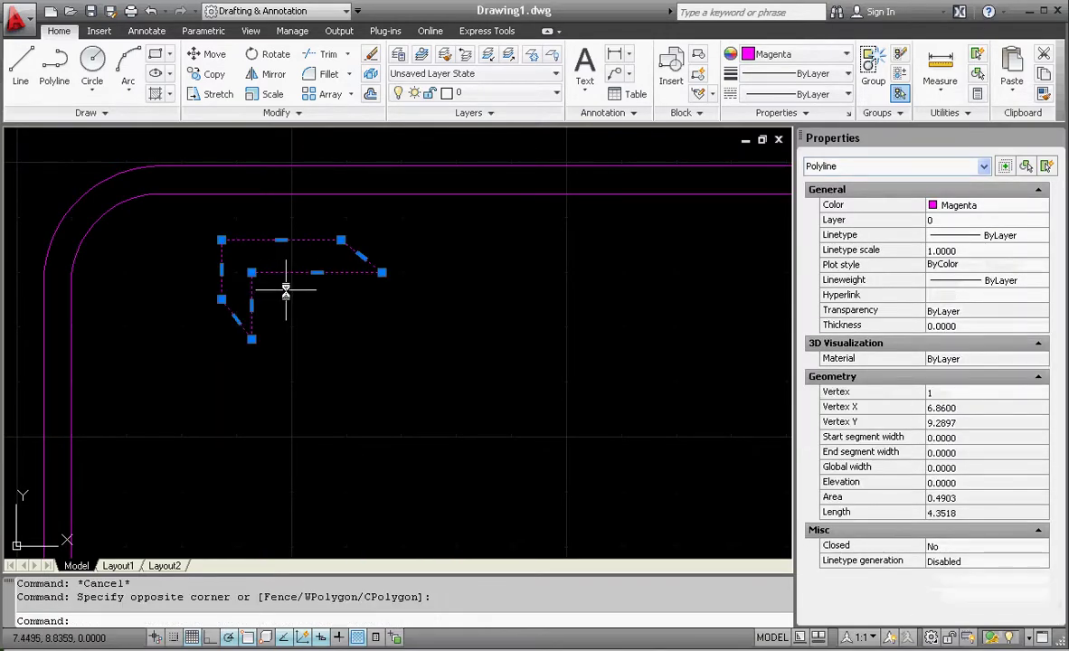
key(Escape)
scroll(203, 320, down, 2)
scroll(271, 326, up, 4)
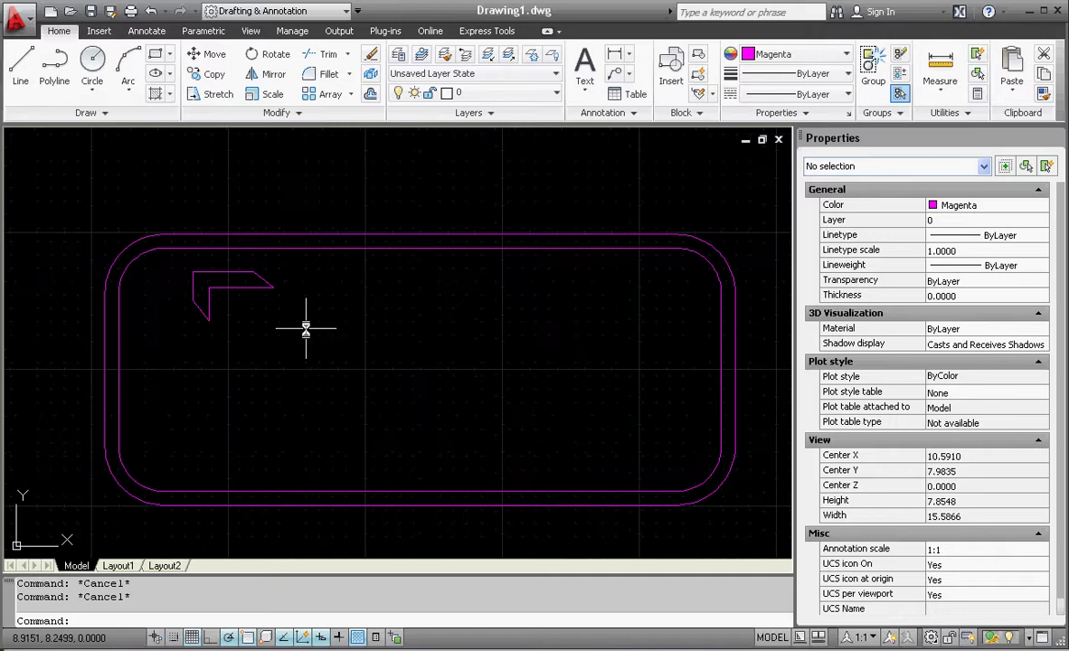
Step: Start a hatch using the ANSI31 pattern for the rounded-rectangle border
scroll(304, 326, down, 3)
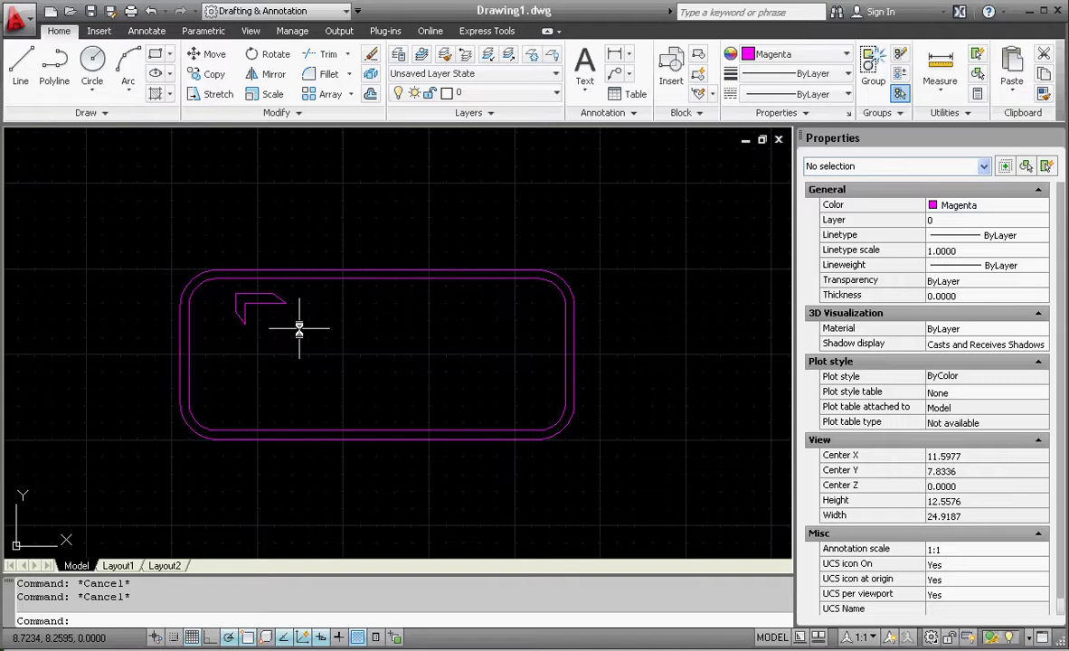
click(156, 95)
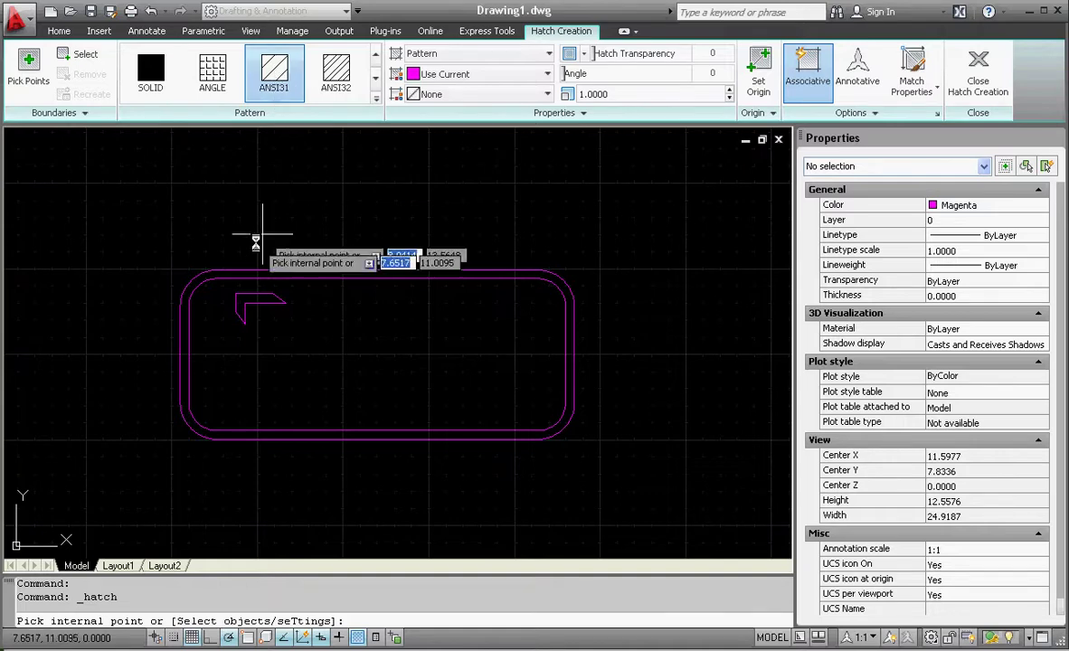
scroll(230, 285, up, 3)
scroll(170, 176, down, 3)
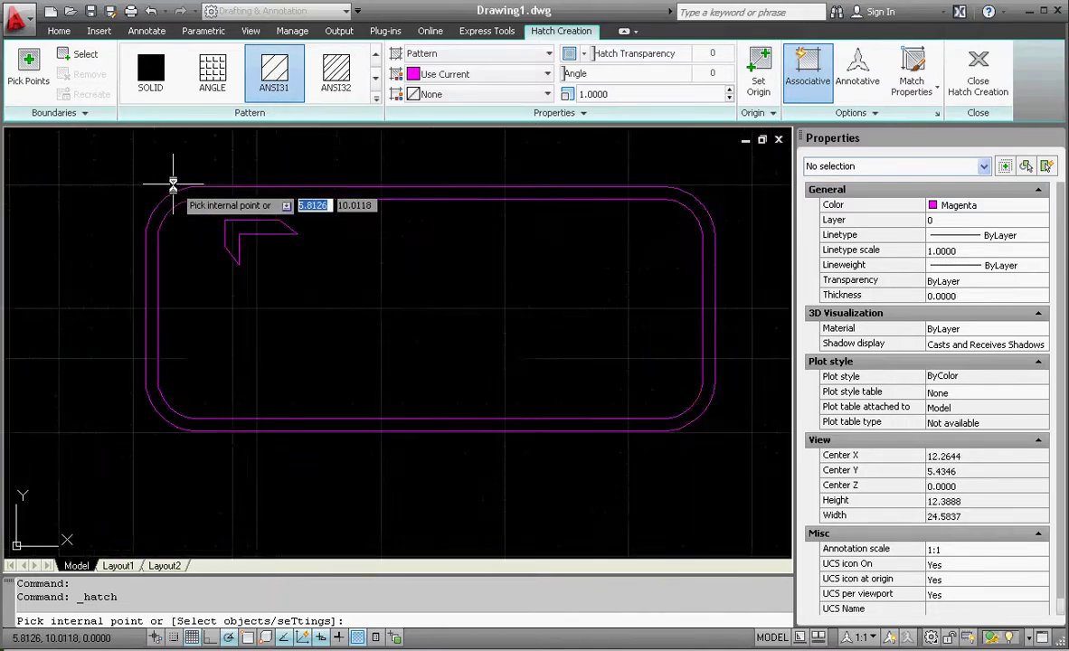
Step: Hatch the band between the two rounded rectangles with ANSI31 at scale 1.0000
click(213, 193)
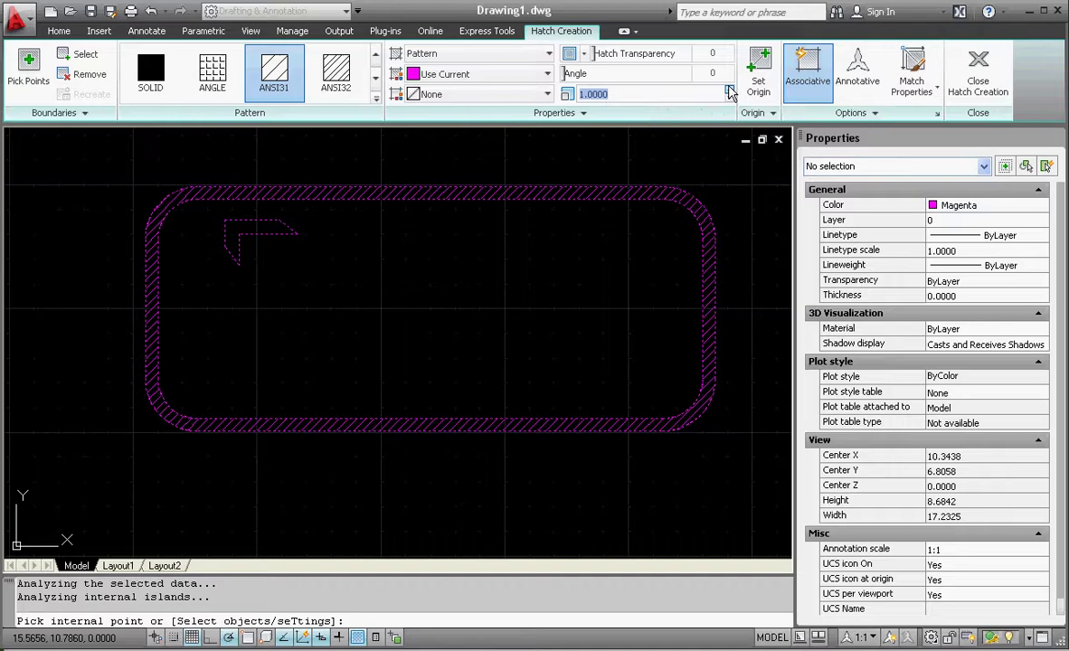
click(730, 90)
click(729, 90)
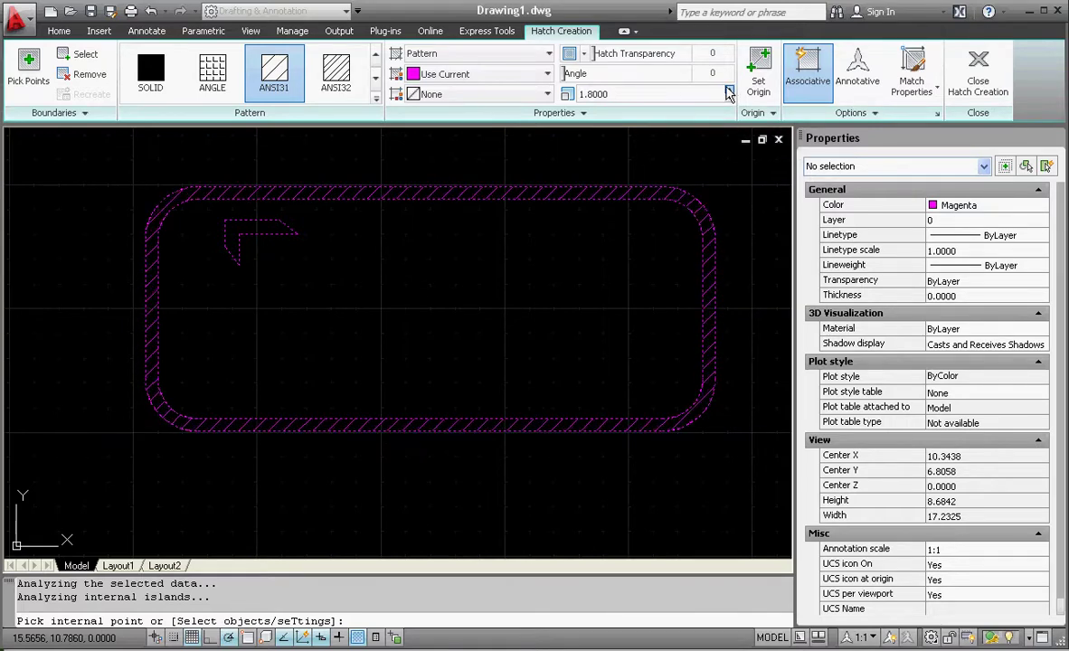
click(729, 98)
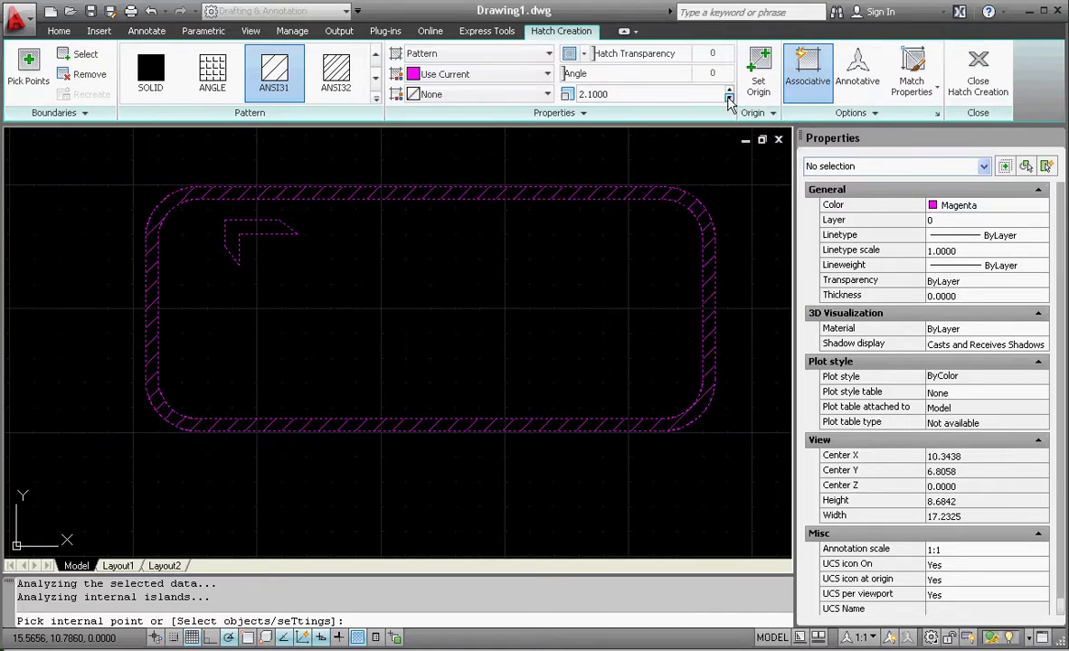
click(729, 99)
click(729, 99)
click(729, 99)
click(730, 99)
click(729, 99)
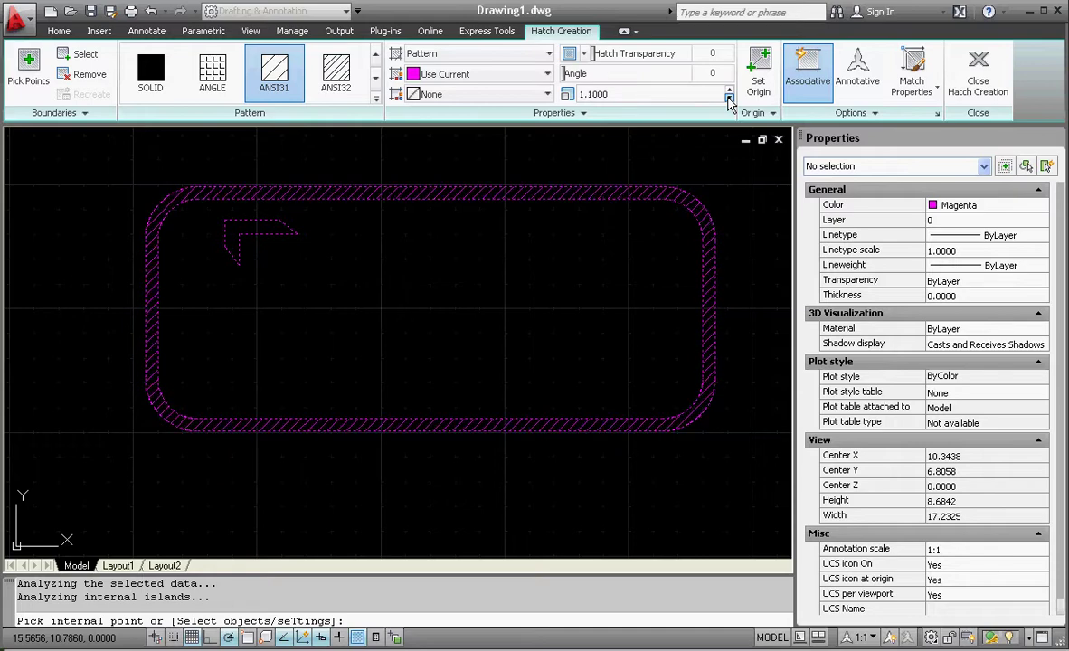
click(729, 99)
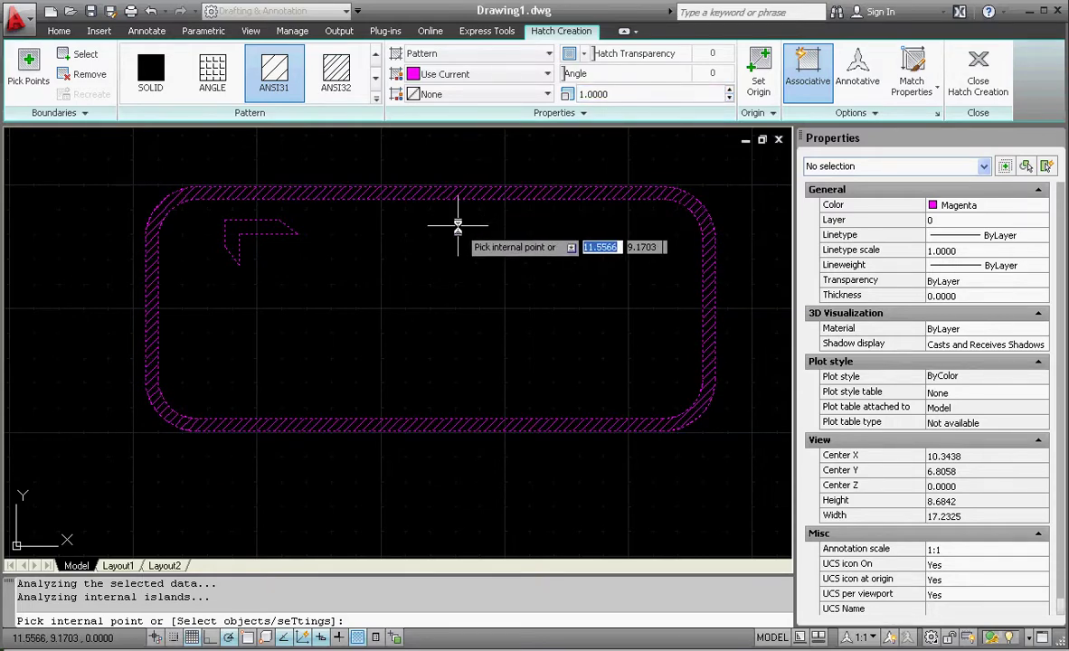
key(Escape)
key(Escape)
key(Escape)
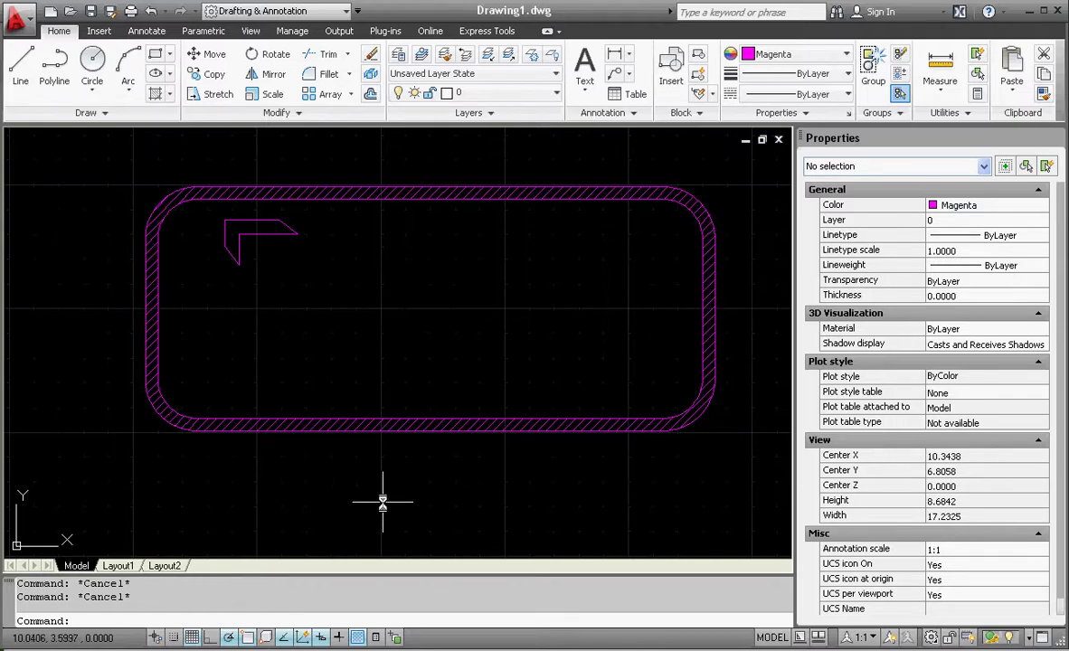
Step: In Chrome, scroll the IET-161 course page through its sample logo title blocks
key(alt+Tab)
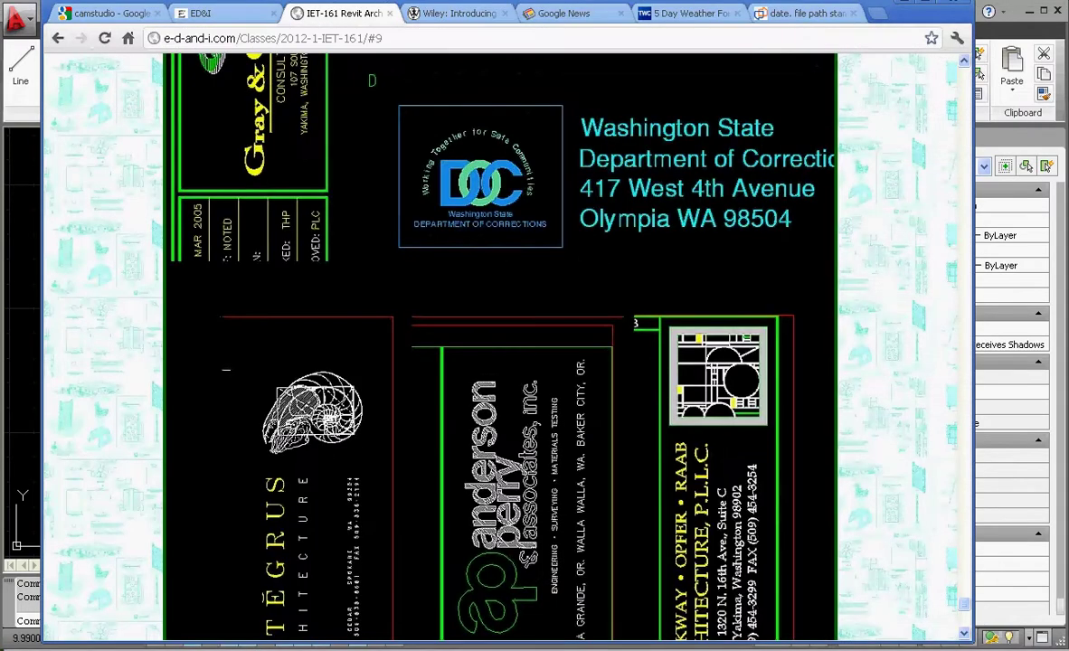
scroll(295, 371, up, 4)
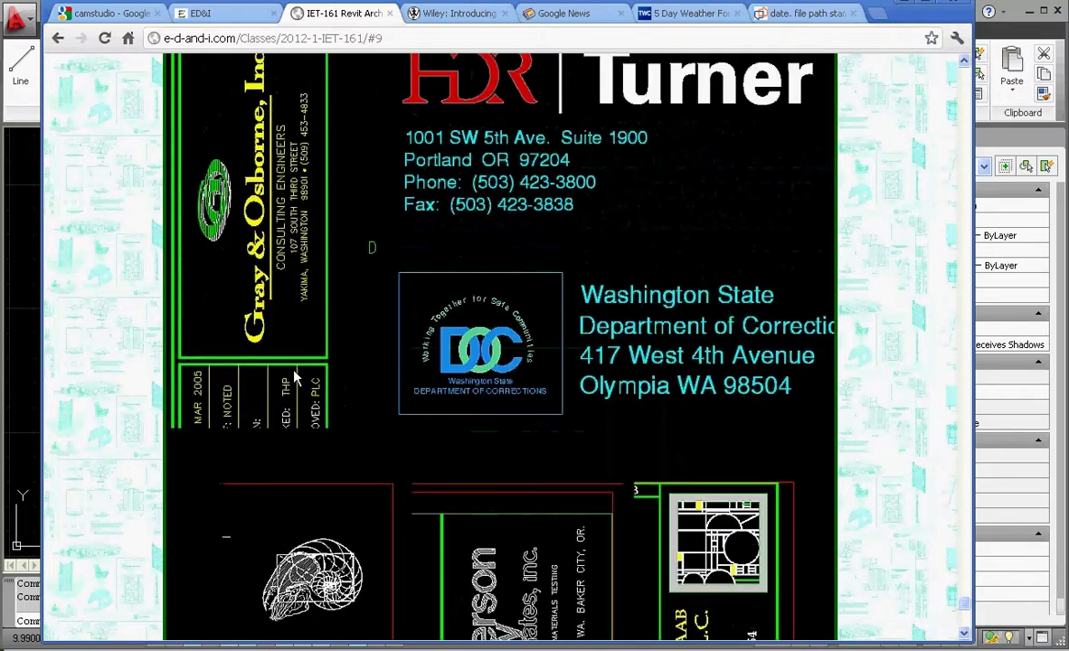
scroll(294, 374, down, 1)
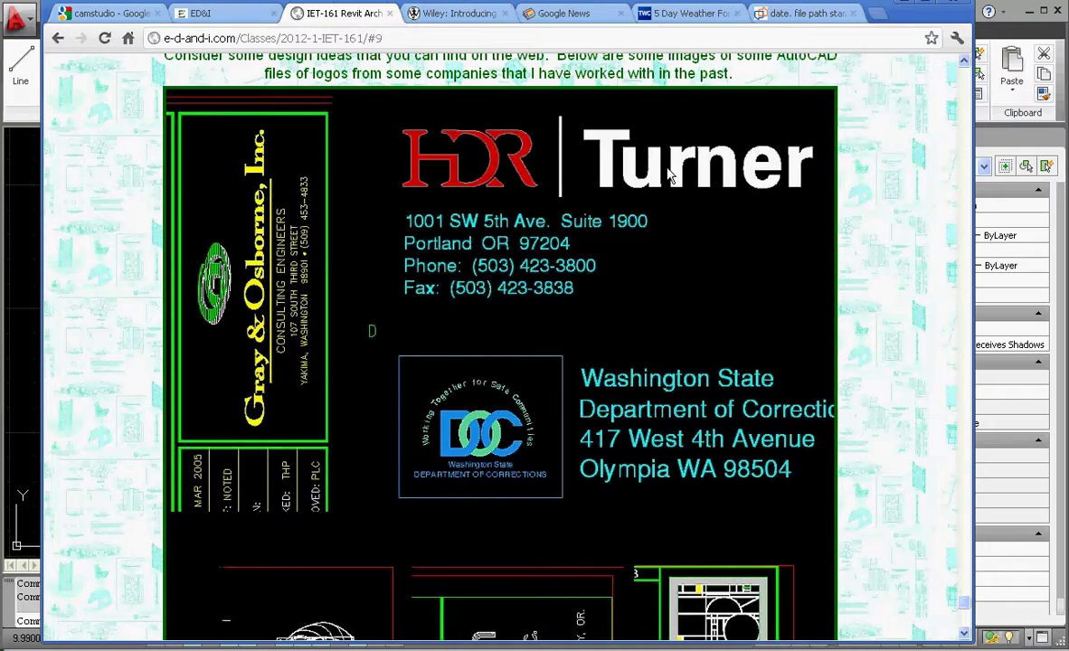
scroll(470, 315, down, 3)
scroll(470, 315, down, 4)
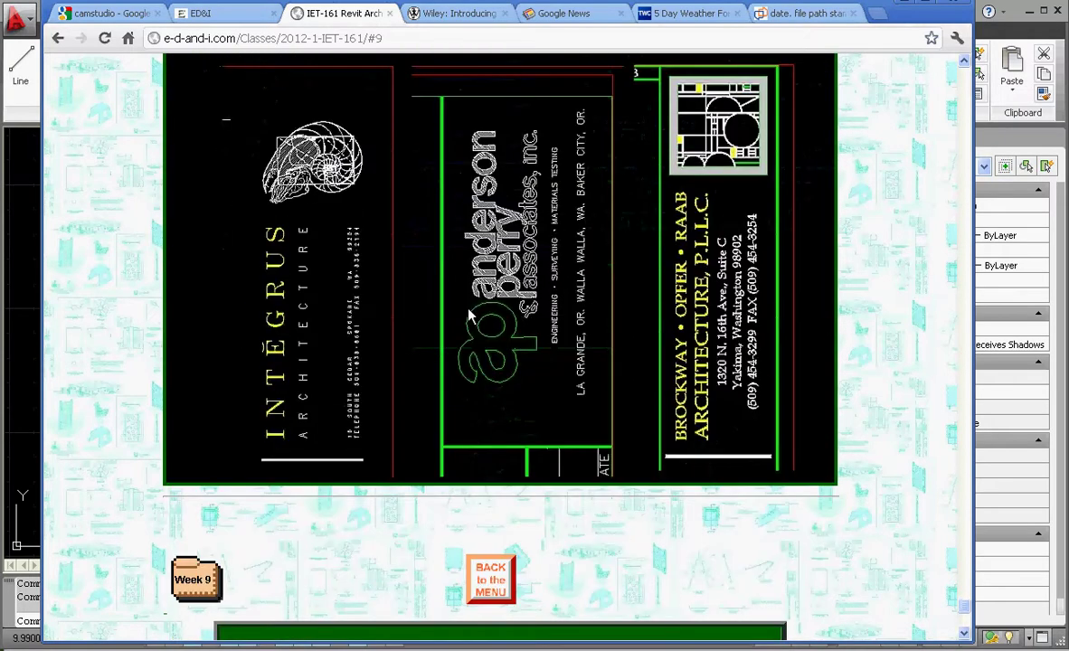
scroll(469, 315, up, 3)
scroll(471, 313, up, 5)
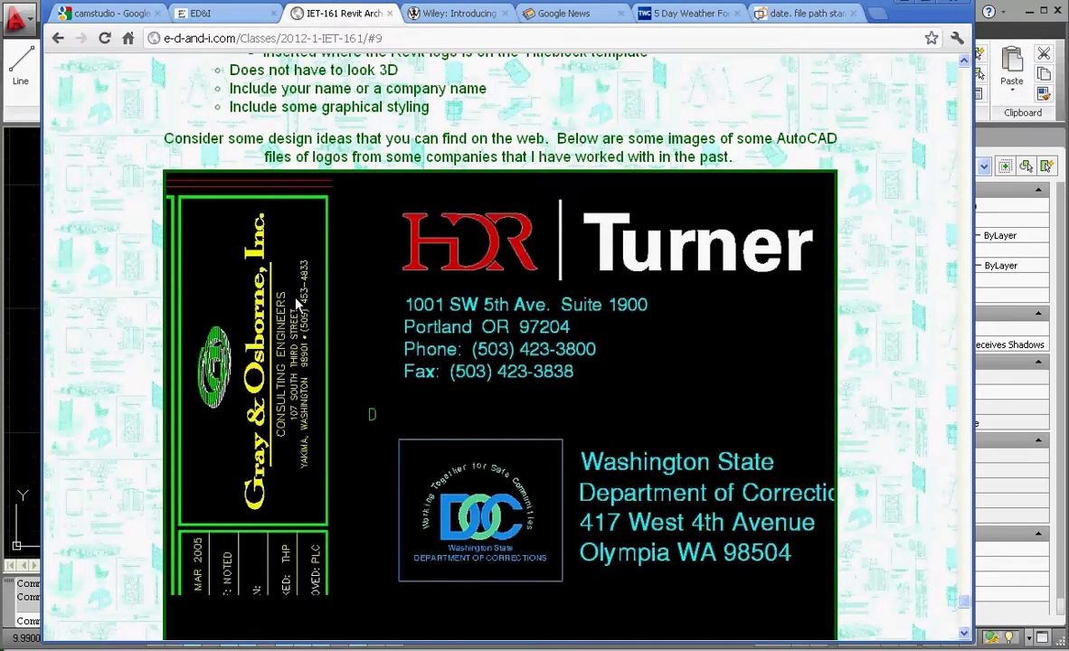
scroll(314, 303, down, 1)
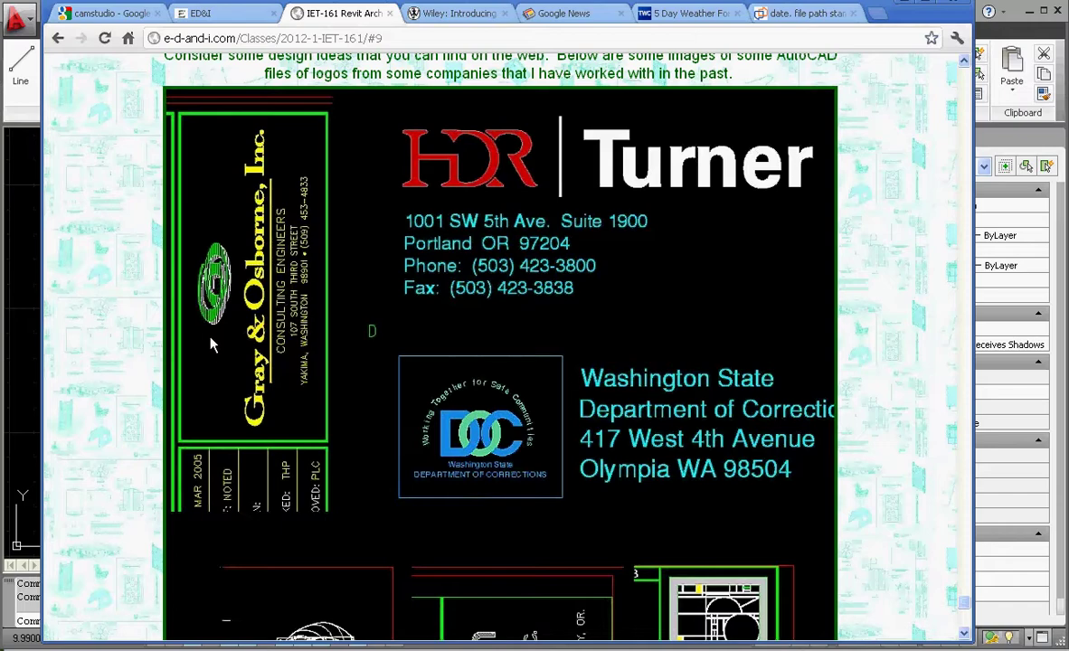
scroll(215, 333, up, 10)
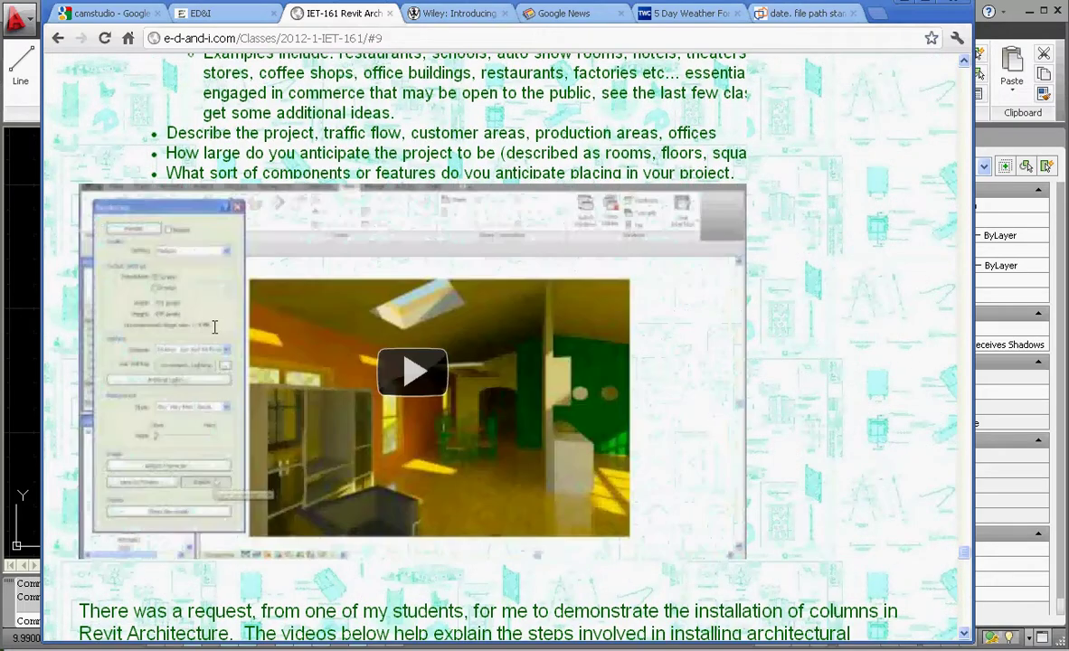
scroll(921, 480, down, 5)
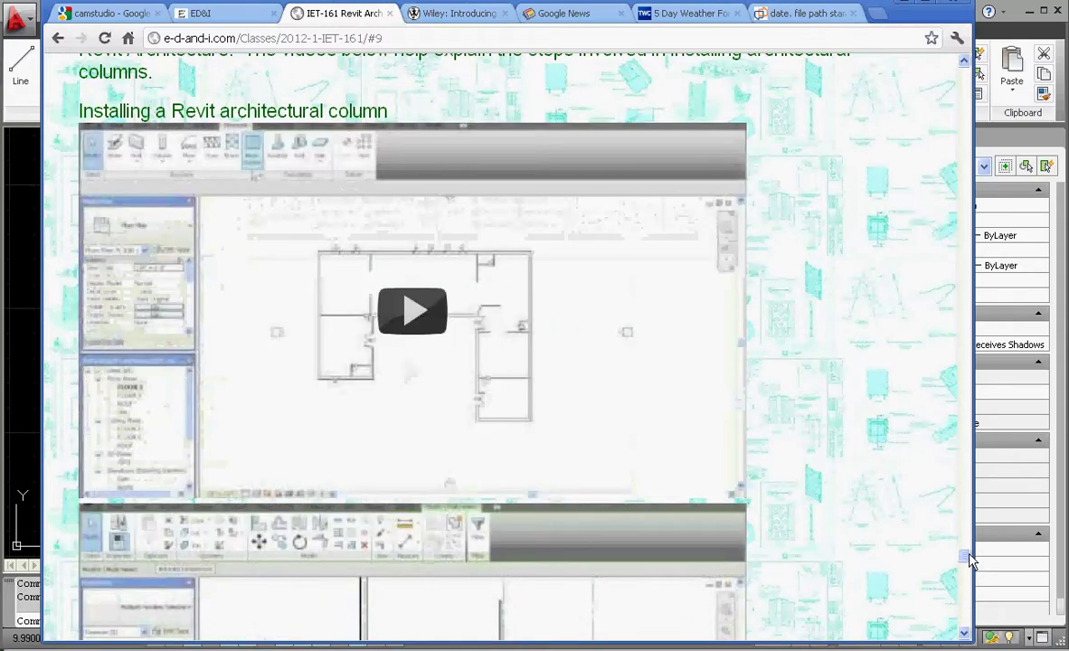
scroll(966, 563, down, 4)
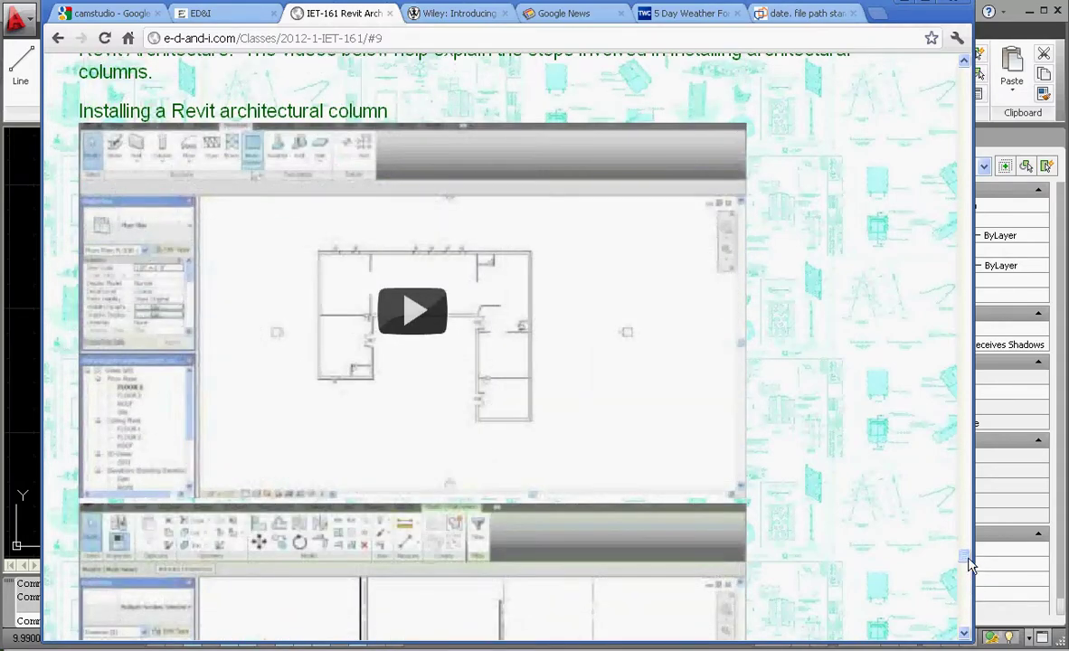
drag(965, 560, 964, 615)
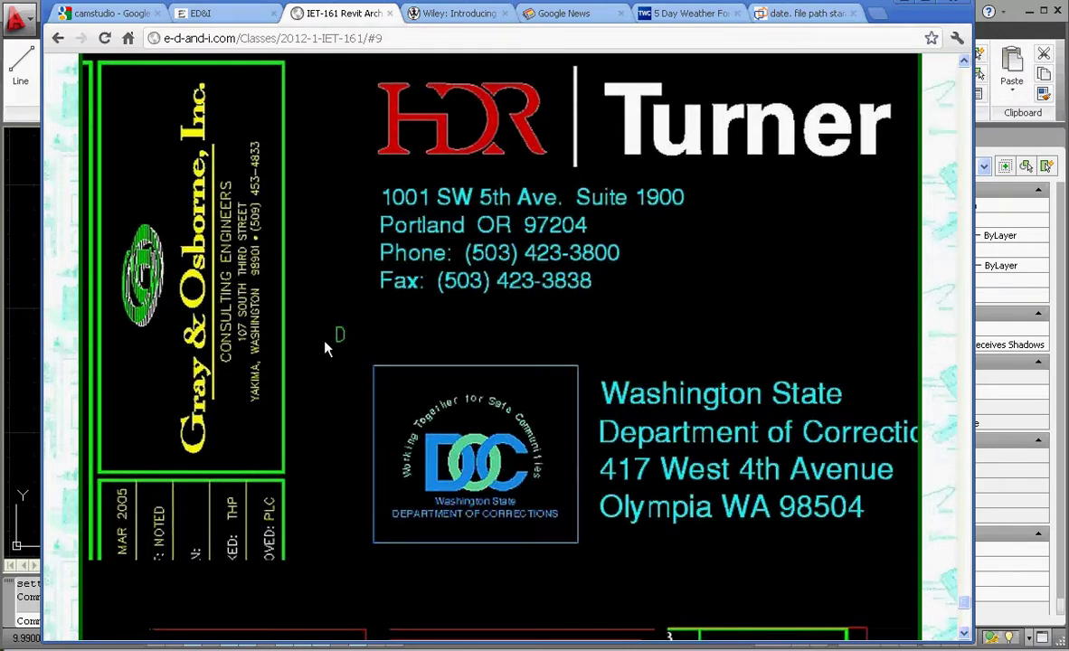
Step: Scroll down to the Integrus, Anderson Perry and Brockway Oppfer Raab title blocks
scroll(615, 357, down, 4)
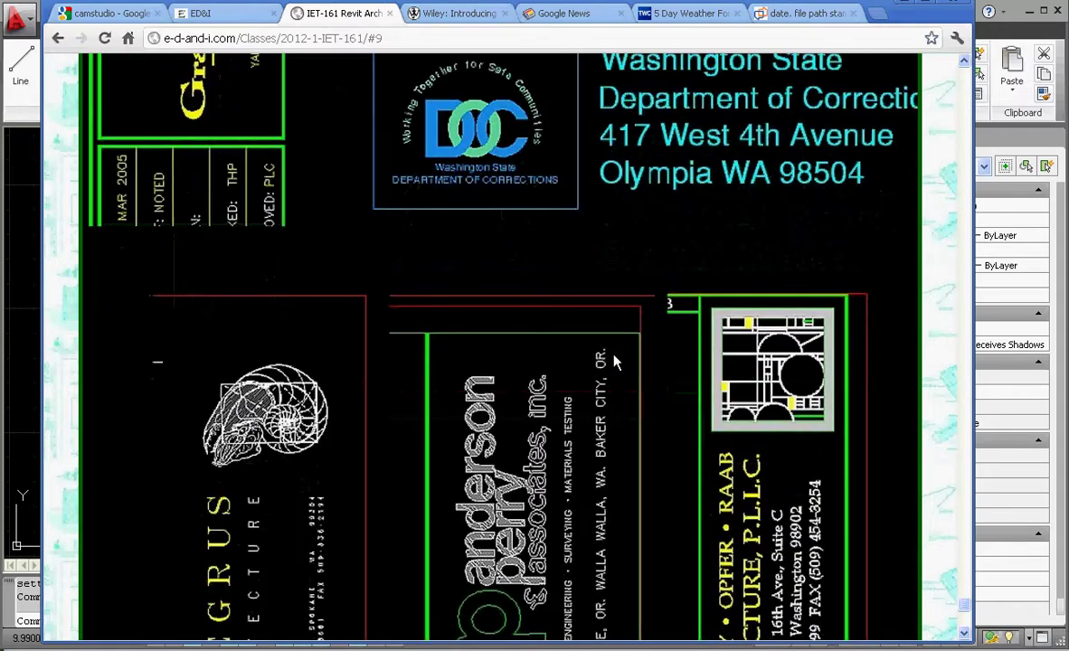
scroll(615, 361, down, 2)
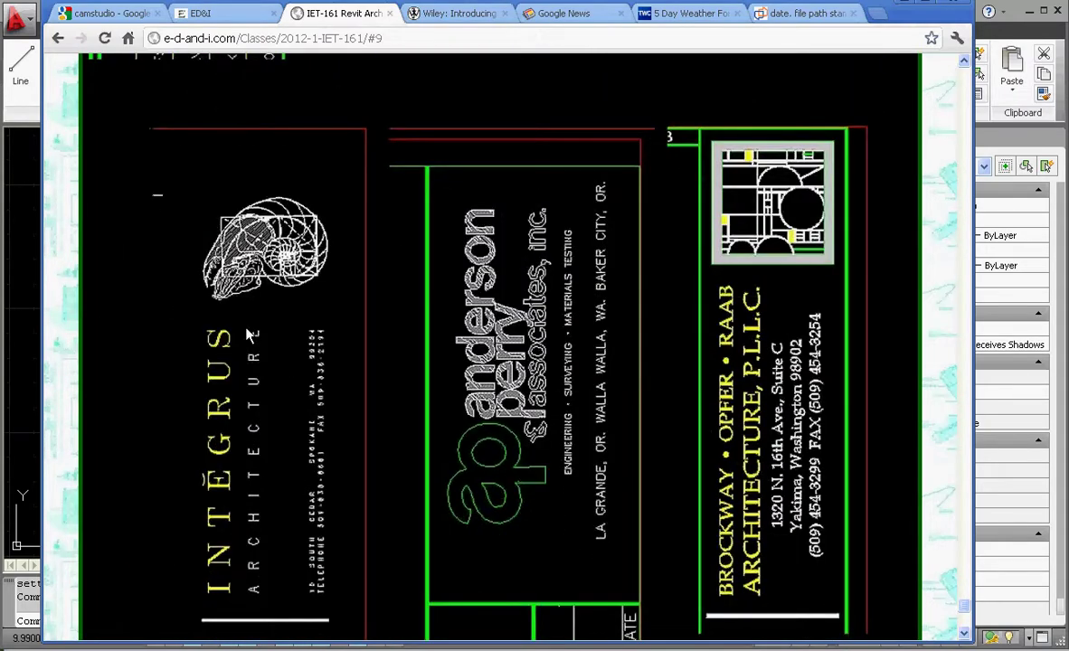
Step: Back in AutoCAD, fill the traced L-shaped E-arm outline with an ANSI31 hatch
click(24, 307)
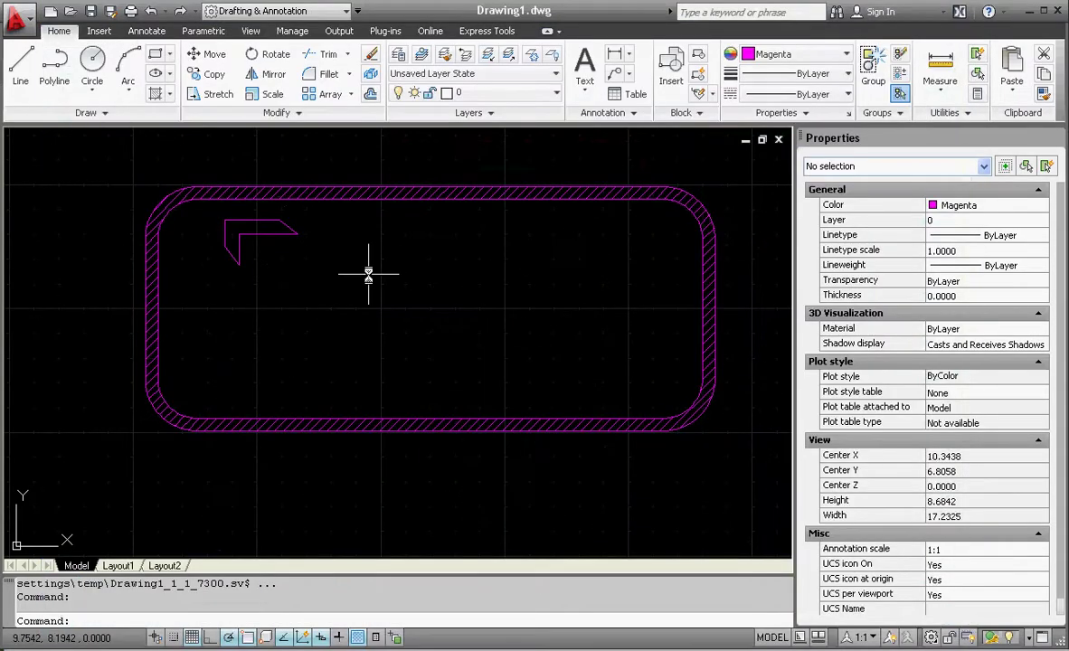
click(156, 94)
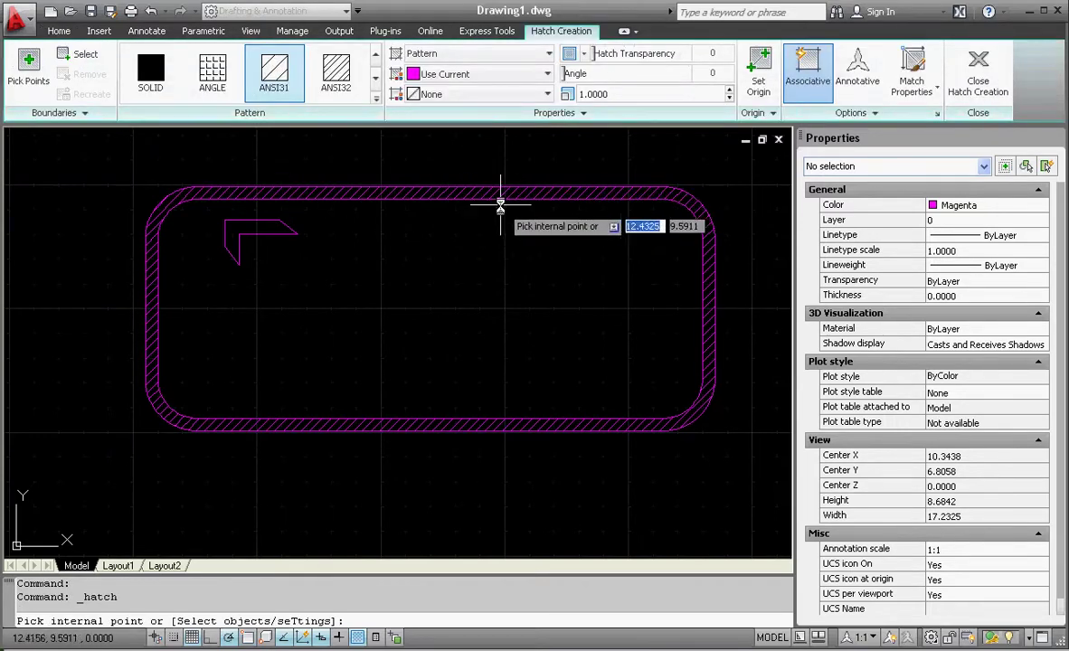
scroll(237, 221, up, 4)
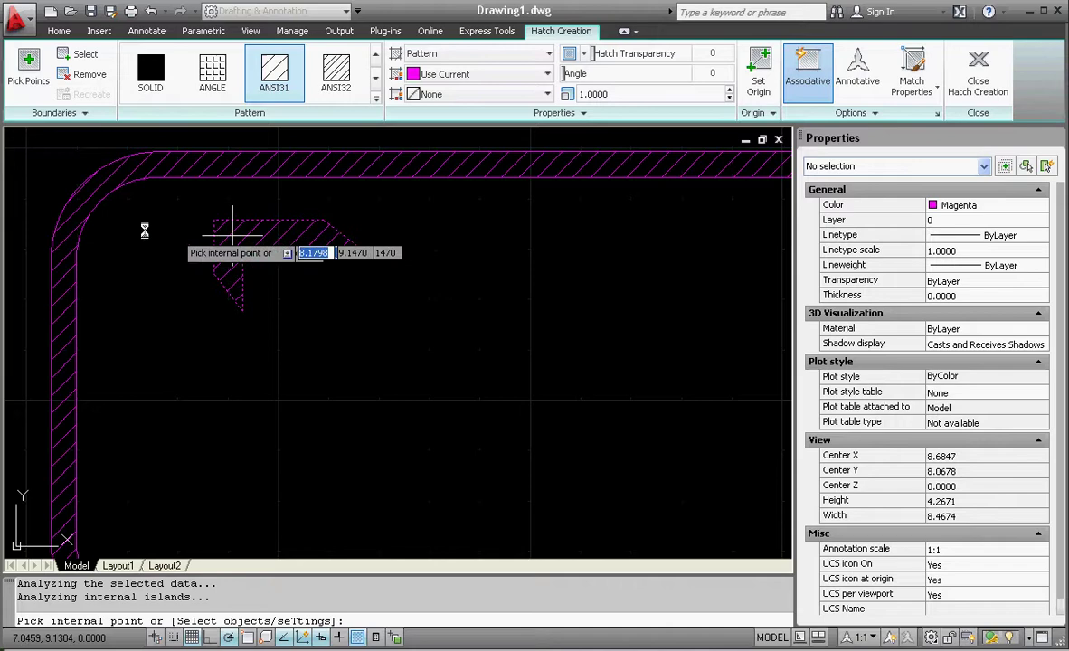
scroll(217, 244, down, 6)
scroll(86, 220, up, 4)
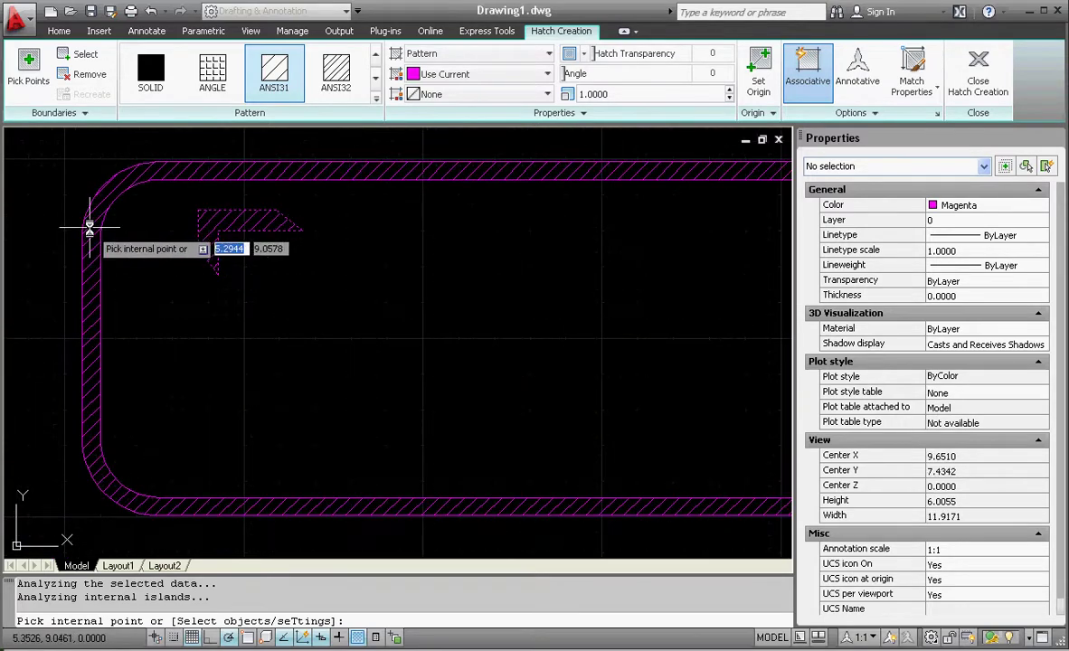
key(Escape)
key(Escape)
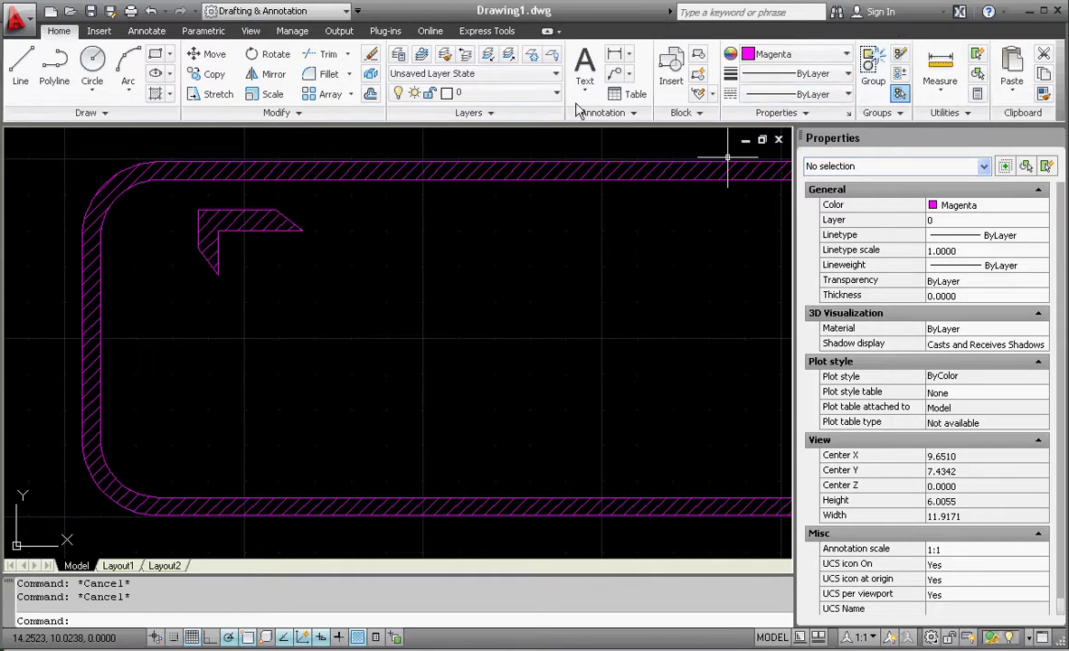
click(246, 223)
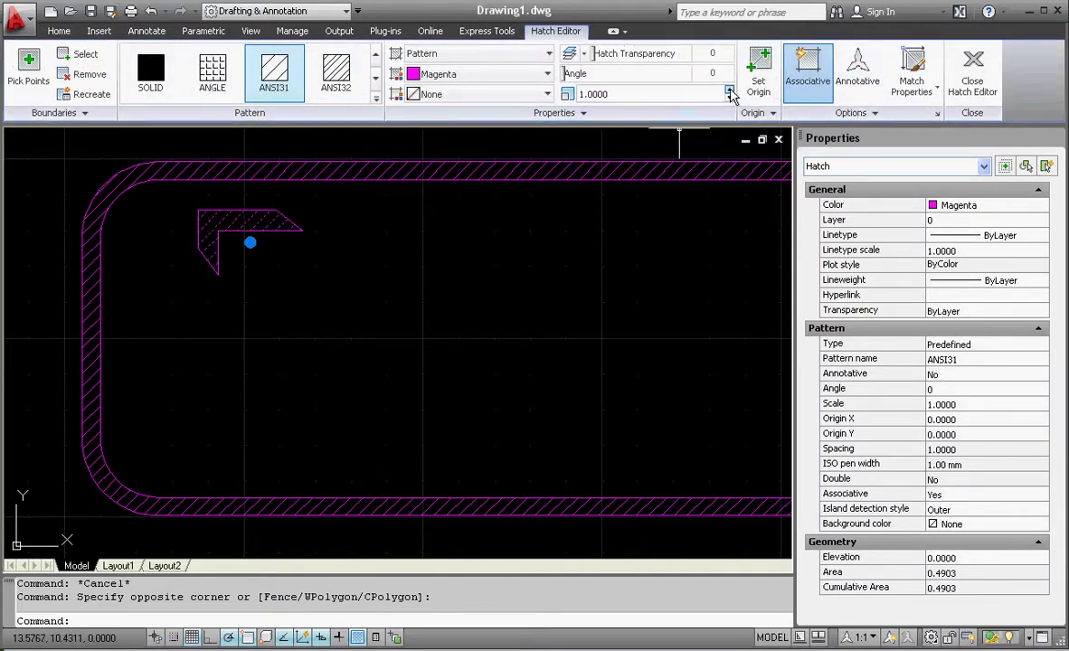
Step: Raise the L-shape hatch scale to 1.4000 and deselect it
click(729, 91)
click(729, 91)
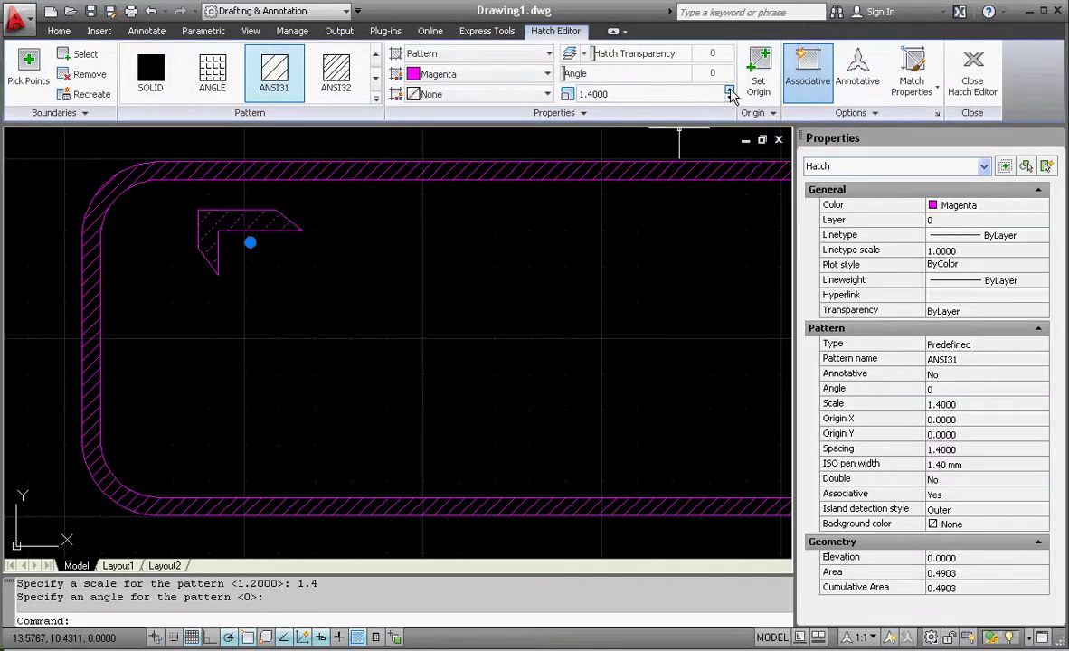
click(541, 234)
key(Escape)
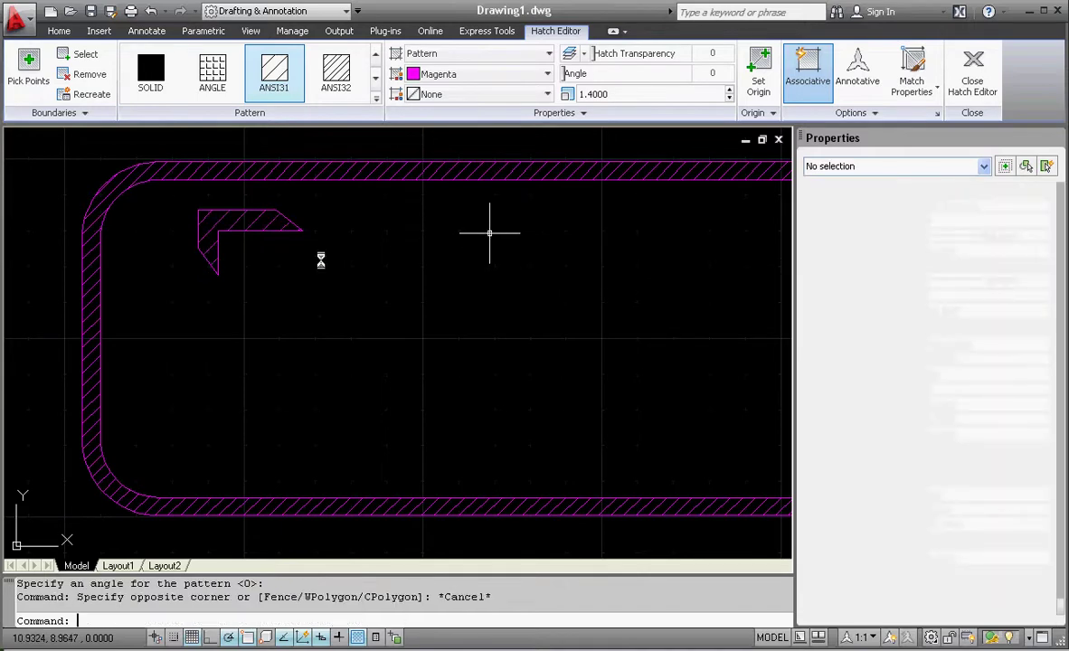
key(Escape)
key(Escape)
scroll(115, 355, down, 2)
scroll(380, 304, down, 5)
scroll(357, 328, up, 2)
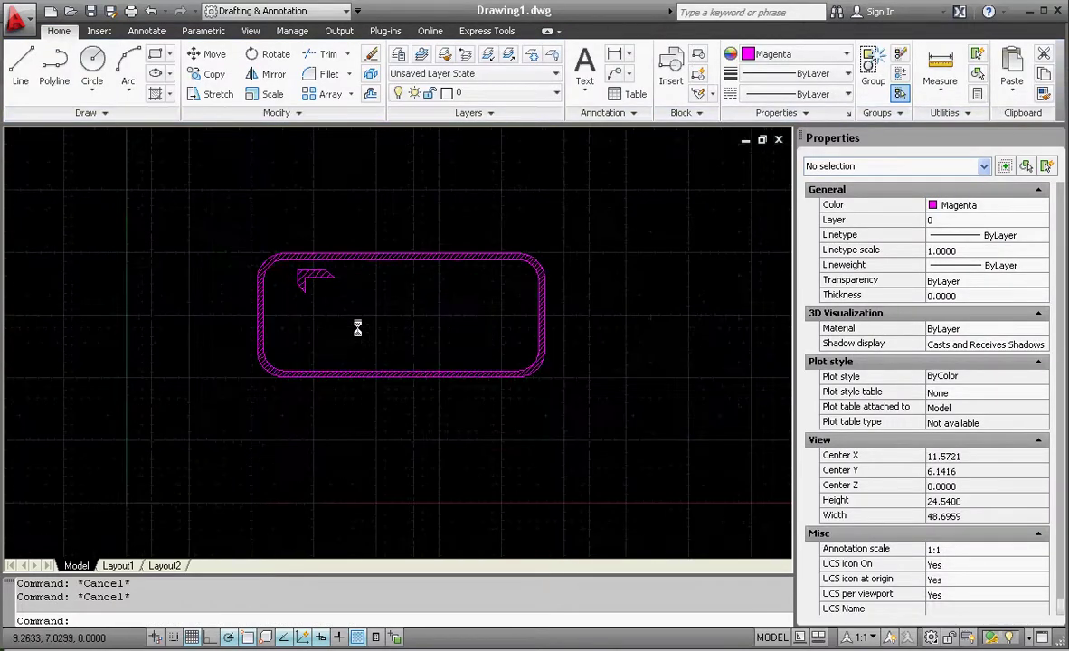
scroll(358, 329, up, 4)
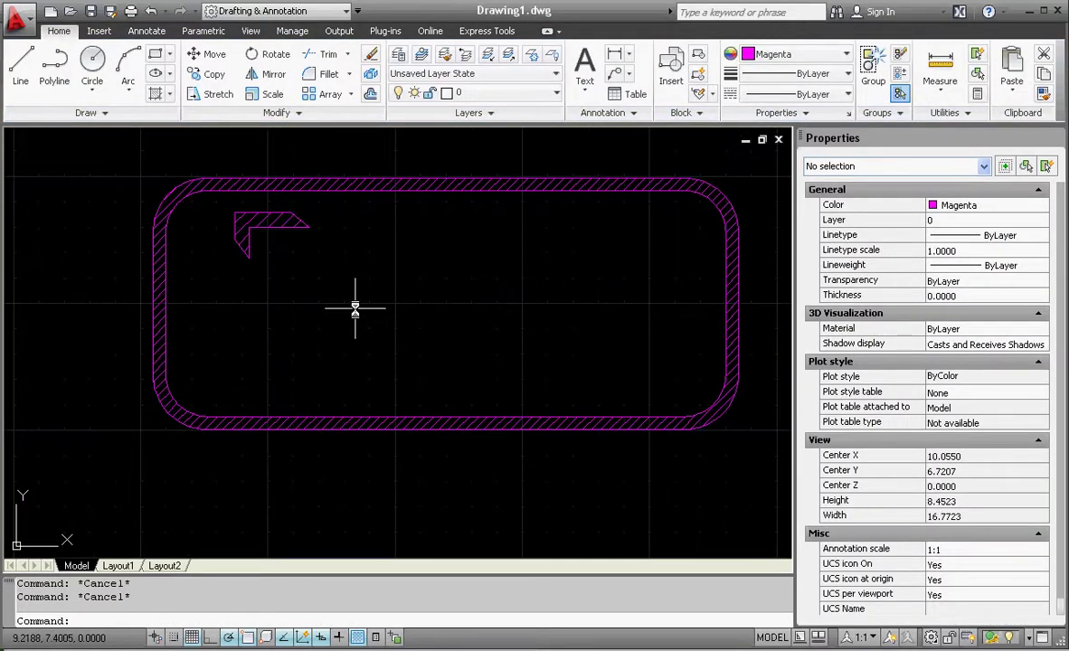